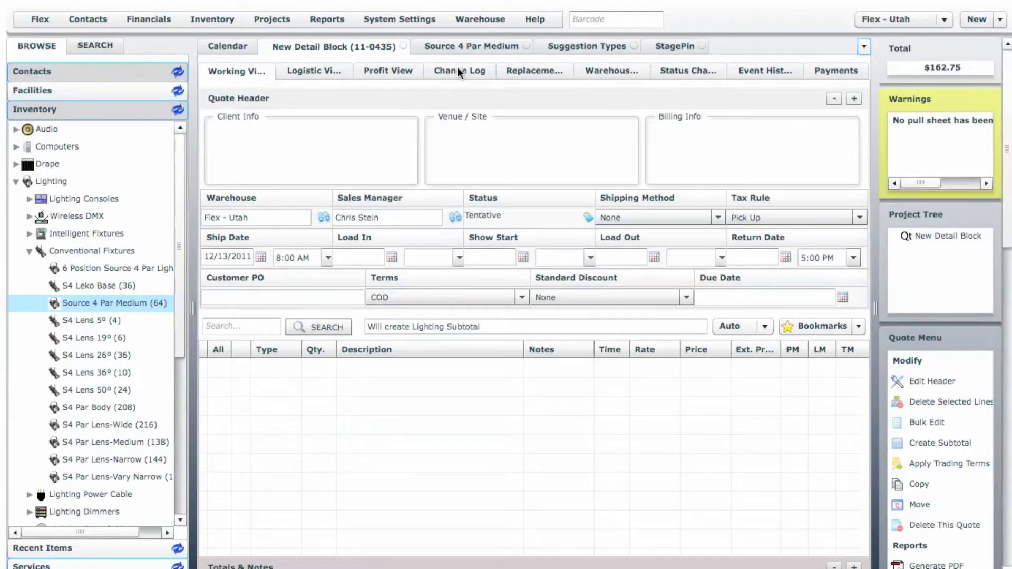
# - Open Source 4 Par Medium and review its kit contents and four 12/3 StagePin cable suggestions
pyautogui.click(459, 49)
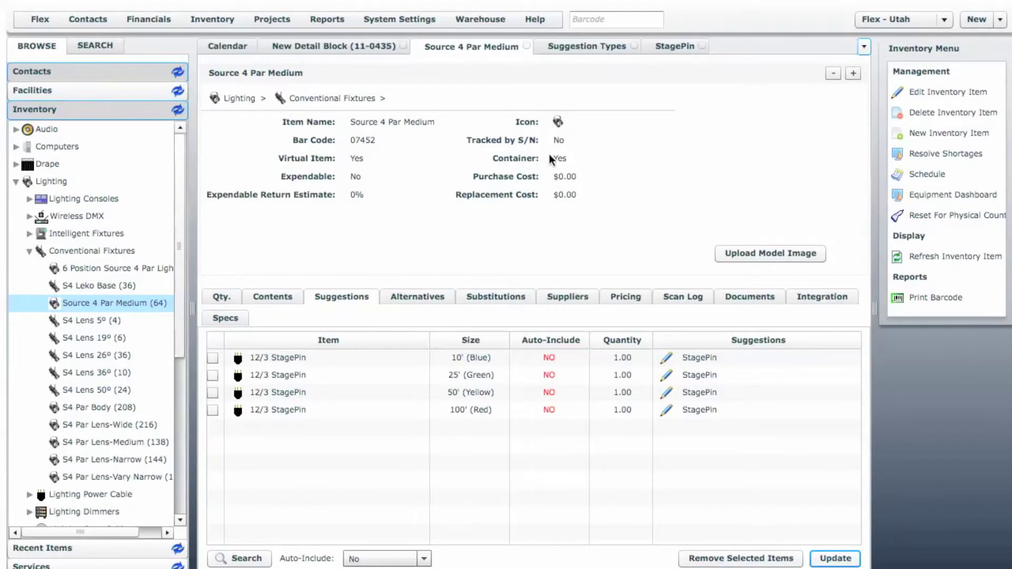
pyautogui.click(260, 295)
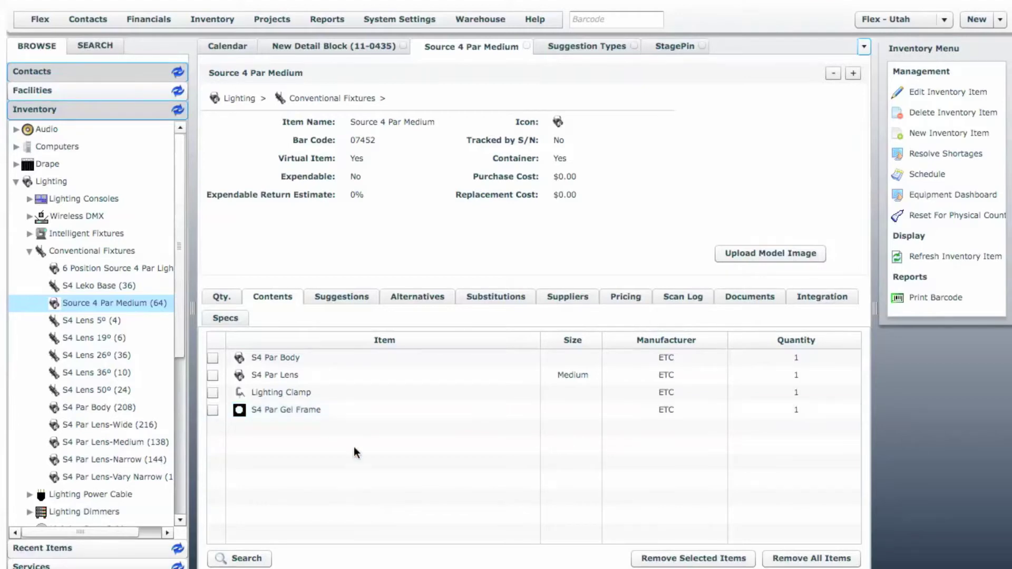
pyautogui.click(345, 297)
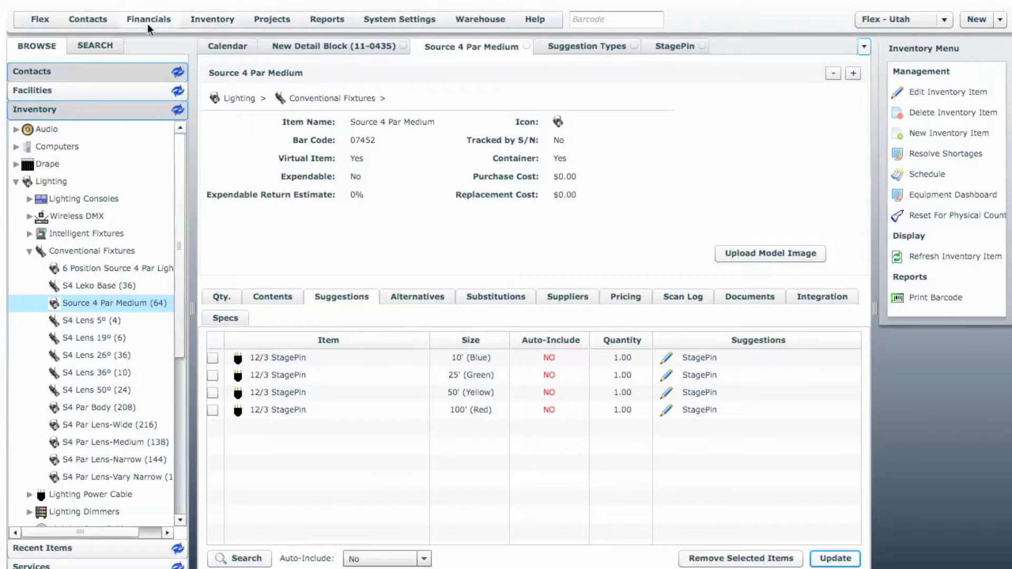
# - Inspect the StagePin suggestion type's settings, then return to the New Detail Block quote (11-0435)
pyautogui.click(203, 20)
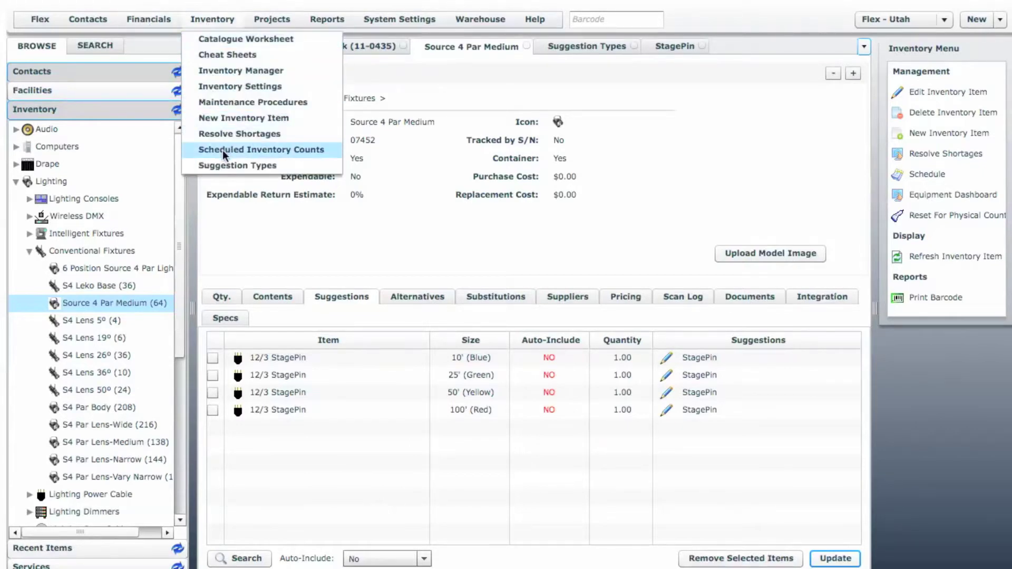
pyautogui.click(220, 165)
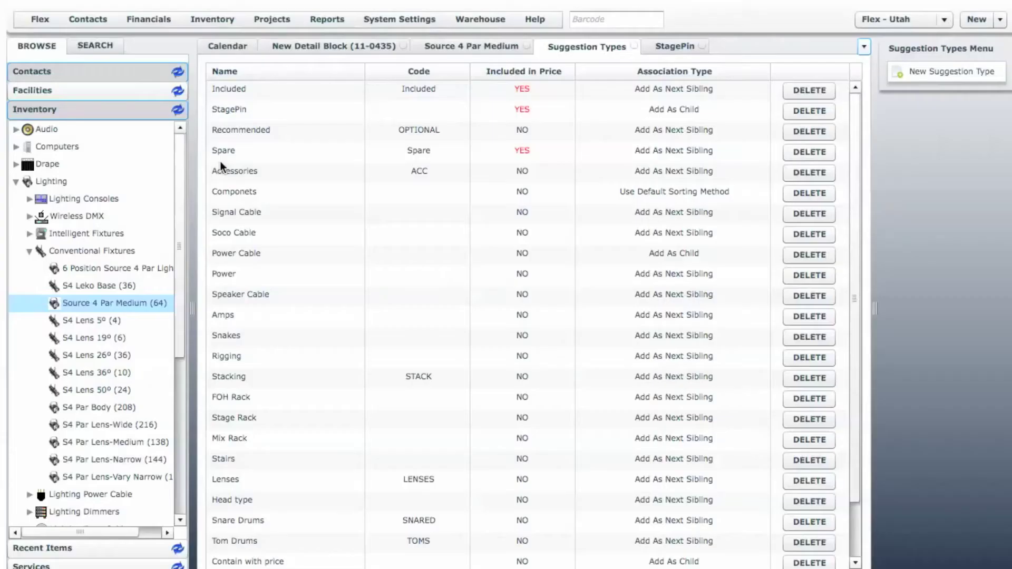
pyautogui.click(452, 109)
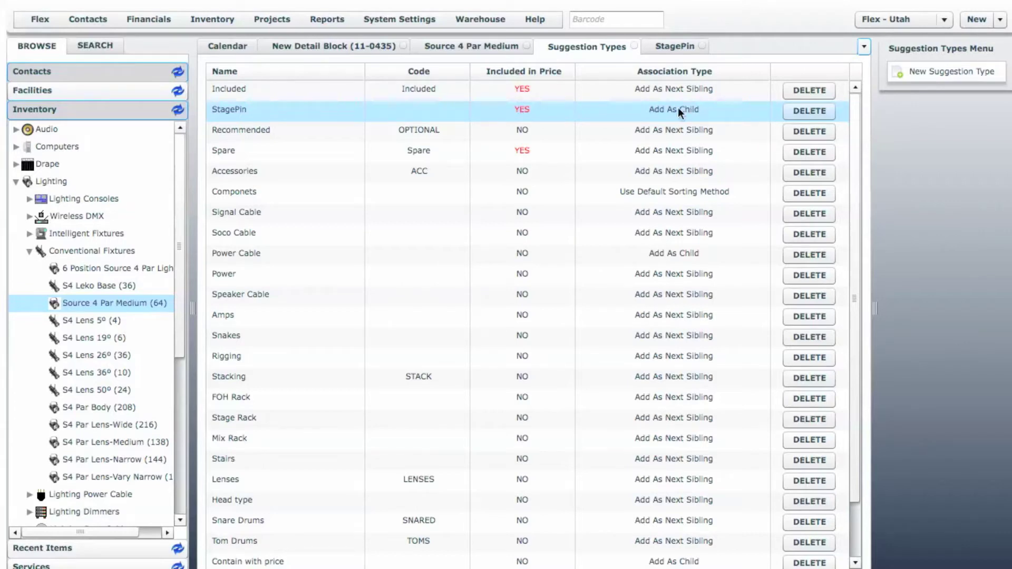
pyautogui.click(326, 46)
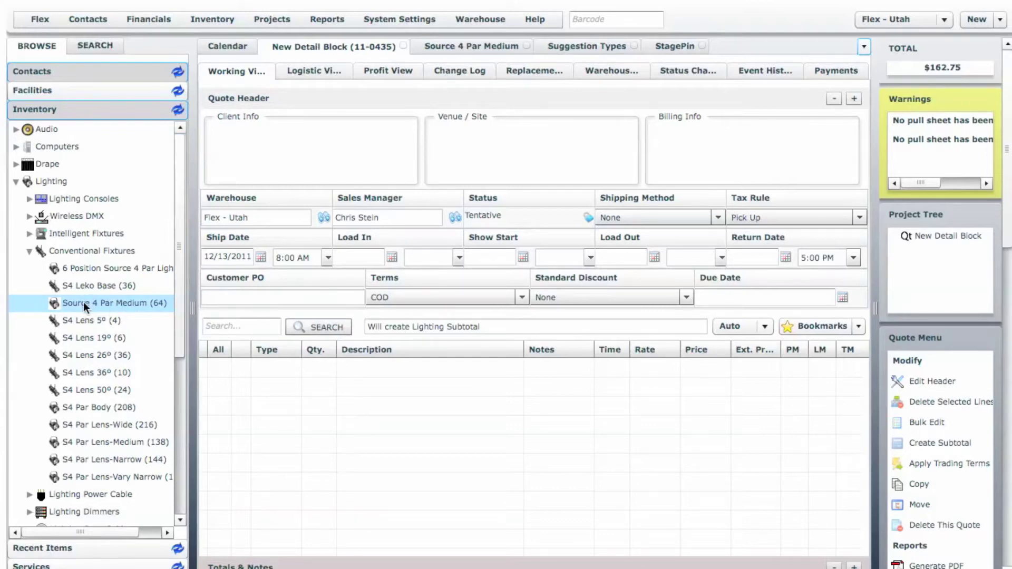
# - Add 12 Source 4 Par Medium fixtures plus the suggested 12/3 StagePin - 50' (Yellow) cable
pyautogui.moveTo(84, 302); pyautogui.dragTo(340, 389)
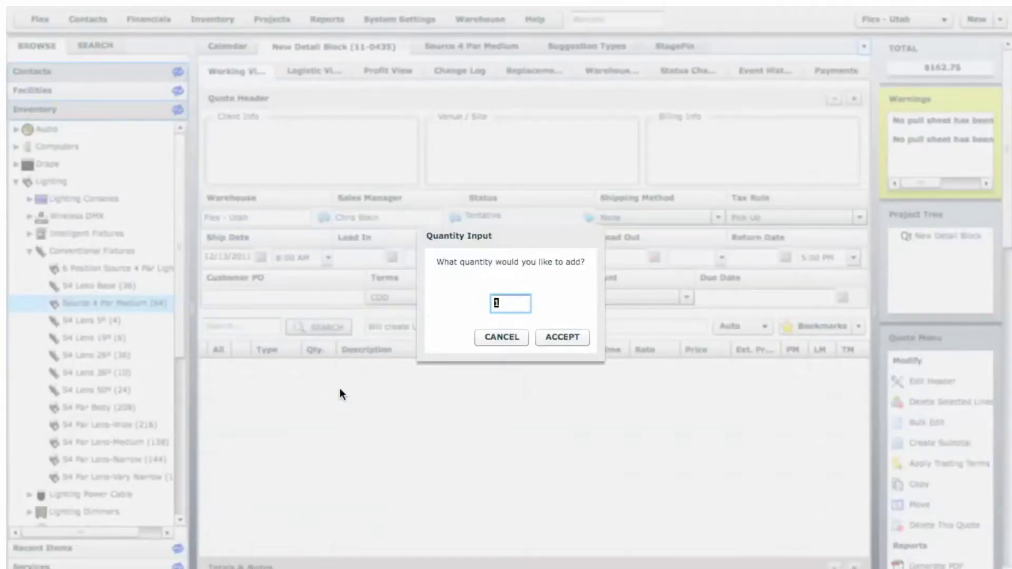
pyautogui.write('12')
pyautogui.click(575, 334)
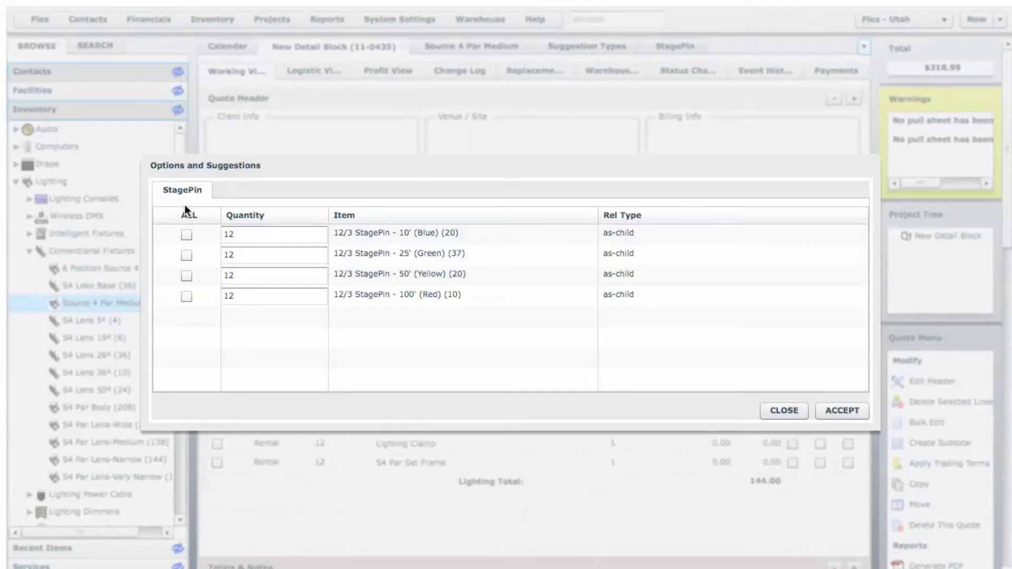
pyautogui.click(185, 275)
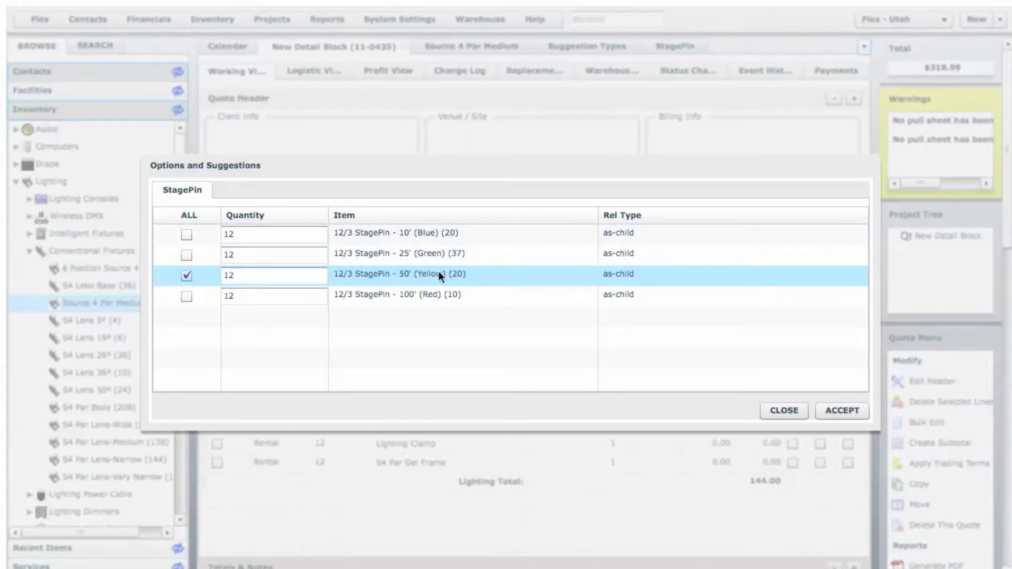
pyautogui.click(842, 411)
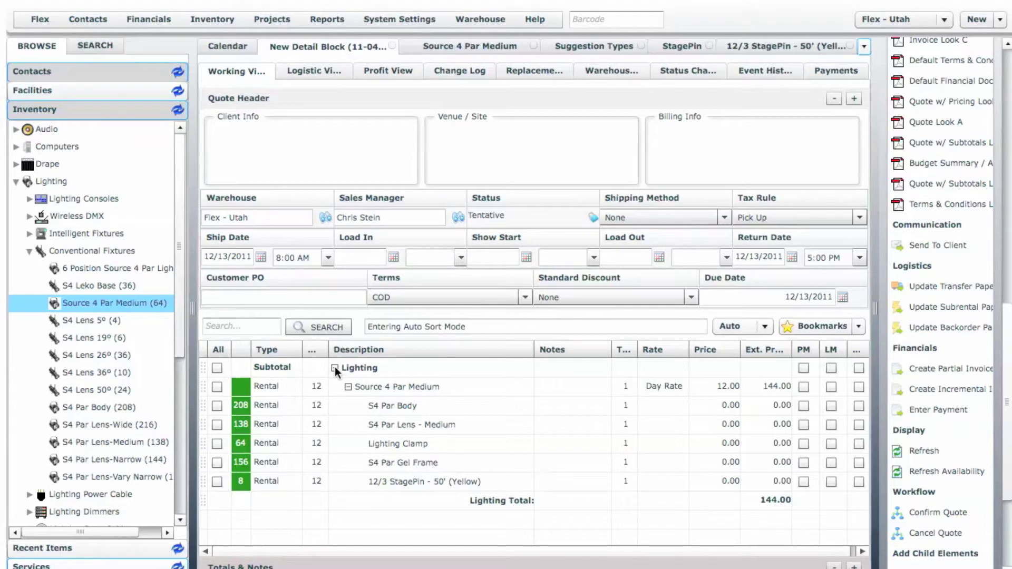
pyautogui.click(334, 368)
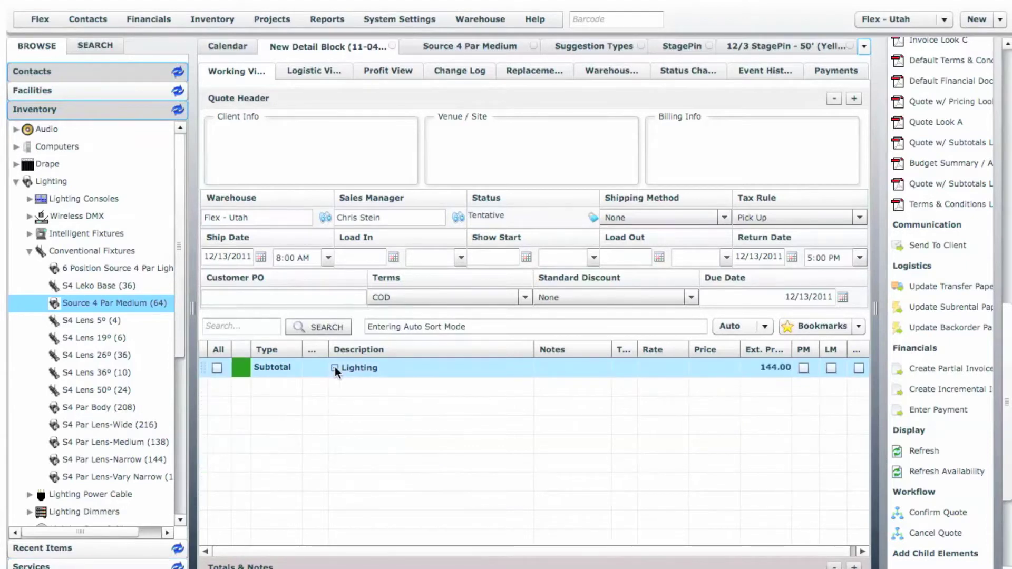
pyautogui.click(334, 368)
pyautogui.click(347, 387)
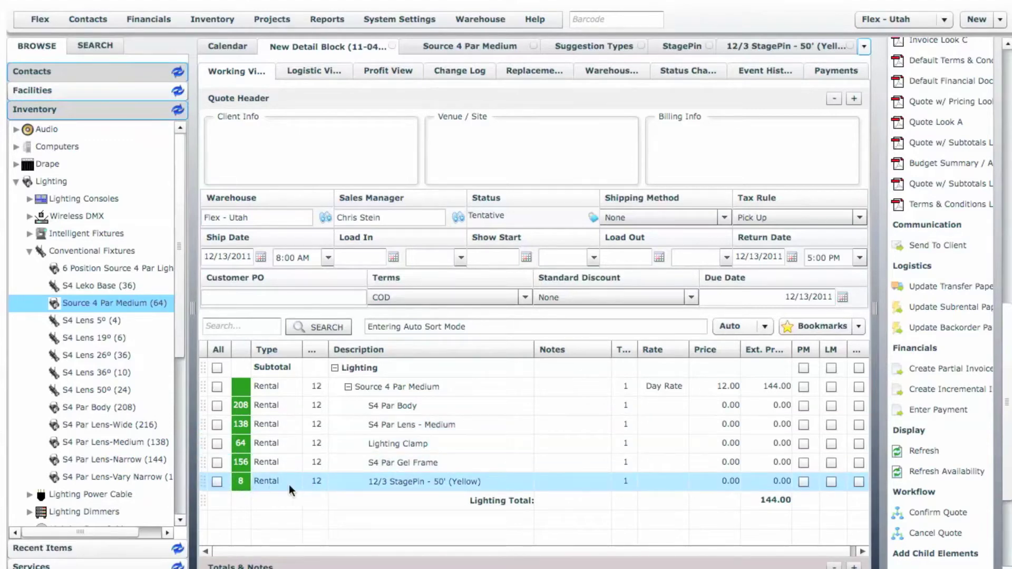
pyautogui.click(316, 481)
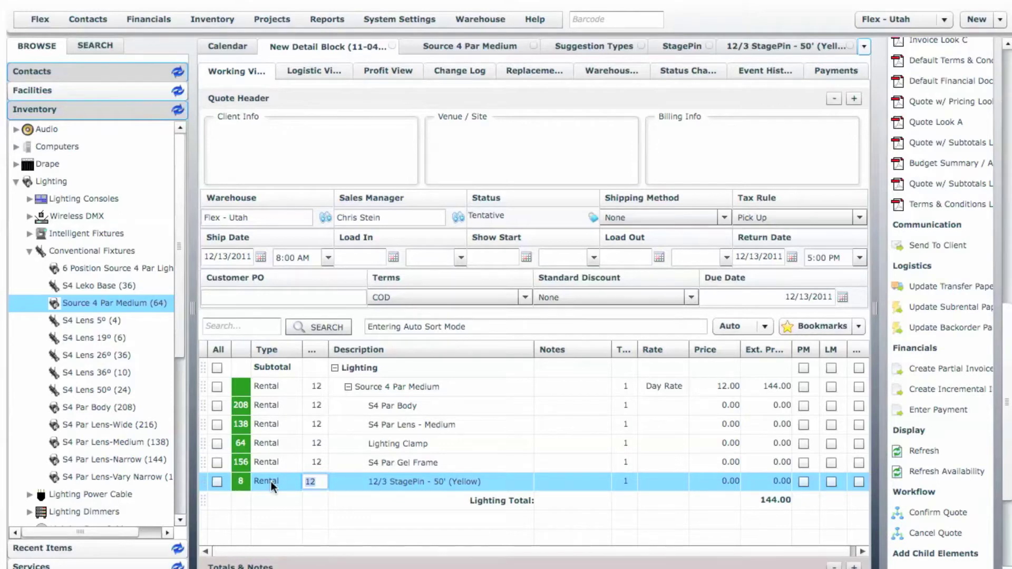
# - Raise the 50' Yellow StagePin cable quantity to 40, creating a shortage
pyautogui.write('40')
pyautogui.press('Return')
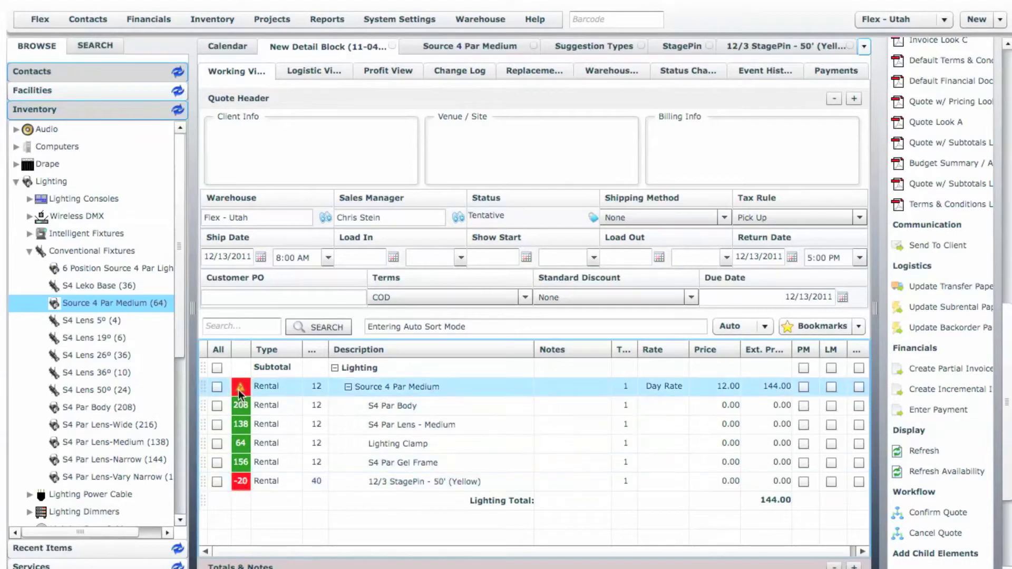
pyautogui.moveTo(239, 393)
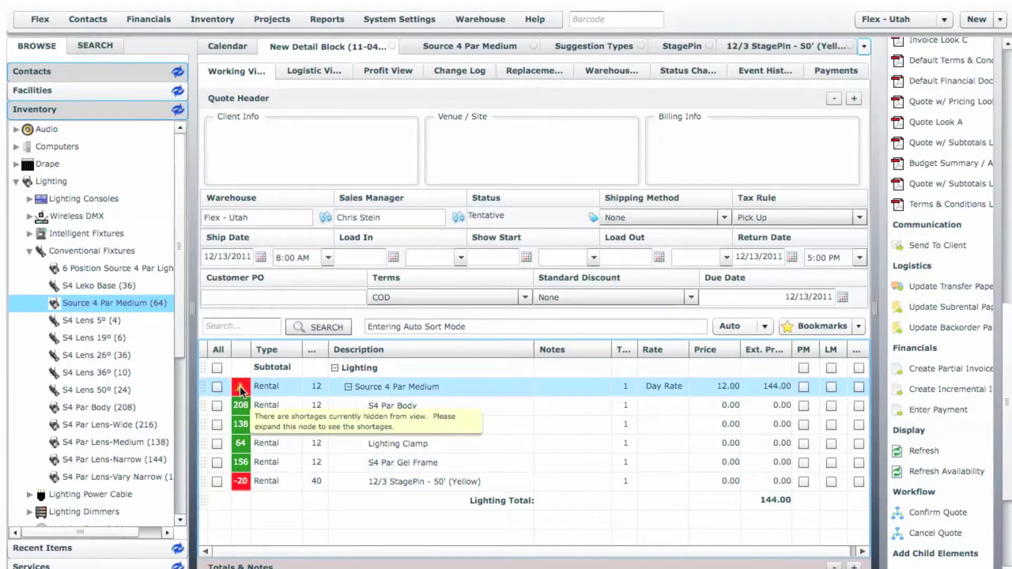
pyautogui.click(347, 387)
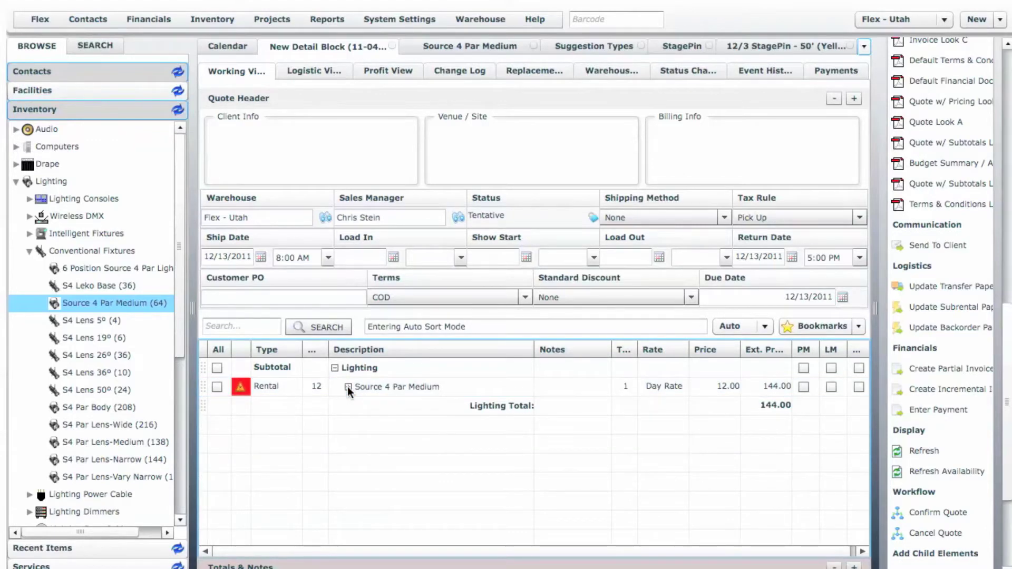
pyautogui.click(347, 387)
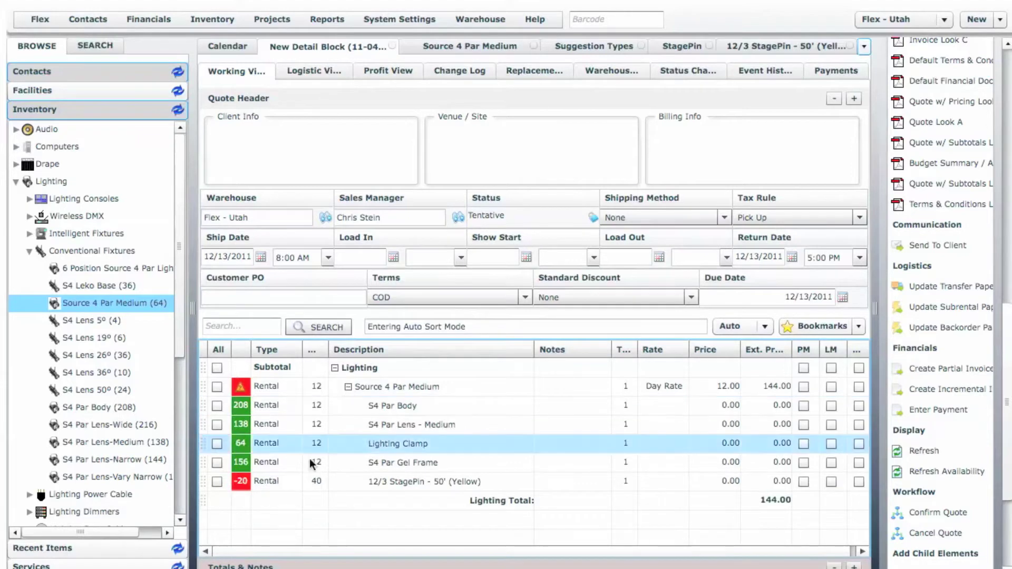
pyautogui.click(311, 480)
pyautogui.write('40')
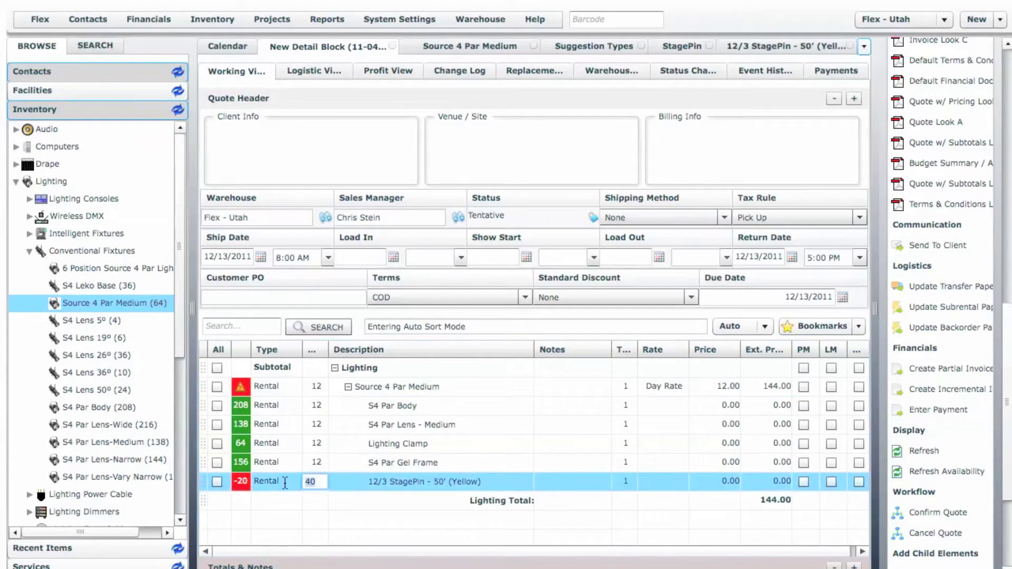
# - Collapse the Lighting subtotal group into a single 144.00 line
pyautogui.click(334, 367)
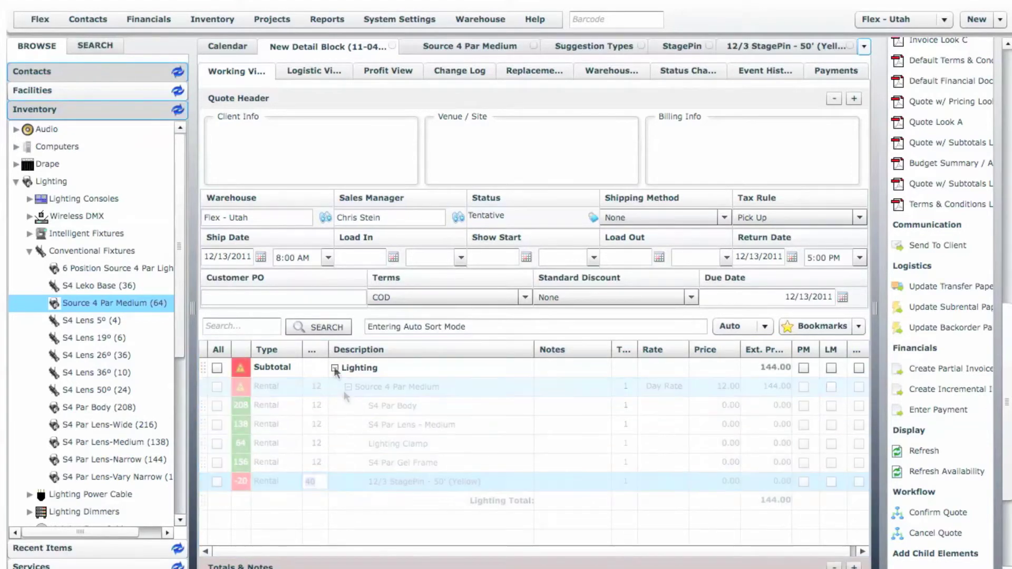
pyautogui.click(286, 367)
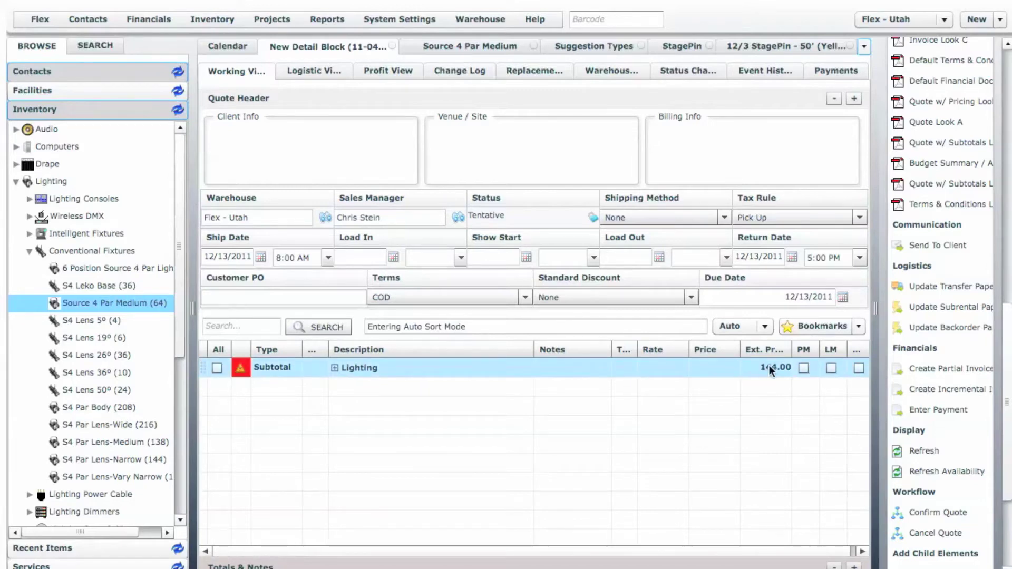
pyautogui.click(334, 367)
# - Add 10 JBL 4889 Line Arrays from Audio > Speakers > Passive with 3 suggested JBL Line Array Amp Racks
pyautogui.click(17, 129)
pyautogui.click(33, 163)
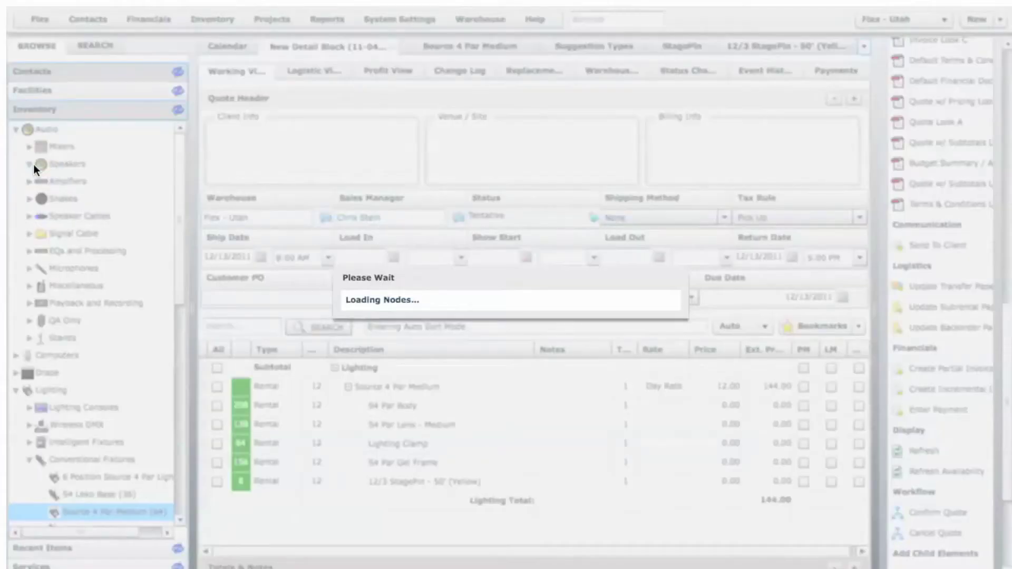
pyautogui.click(44, 198)
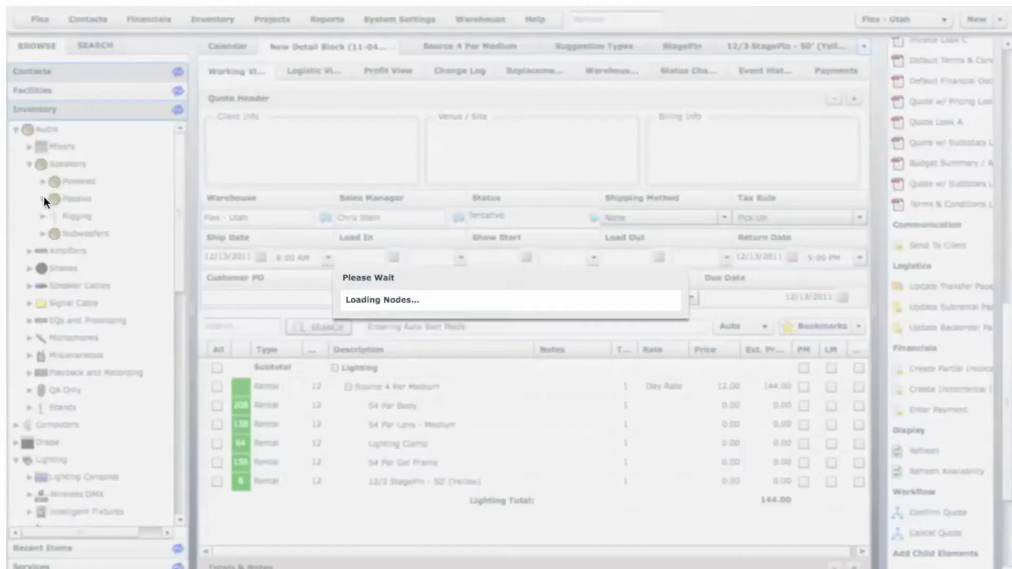
pyautogui.moveTo(71, 216); pyautogui.dragTo(340, 500)
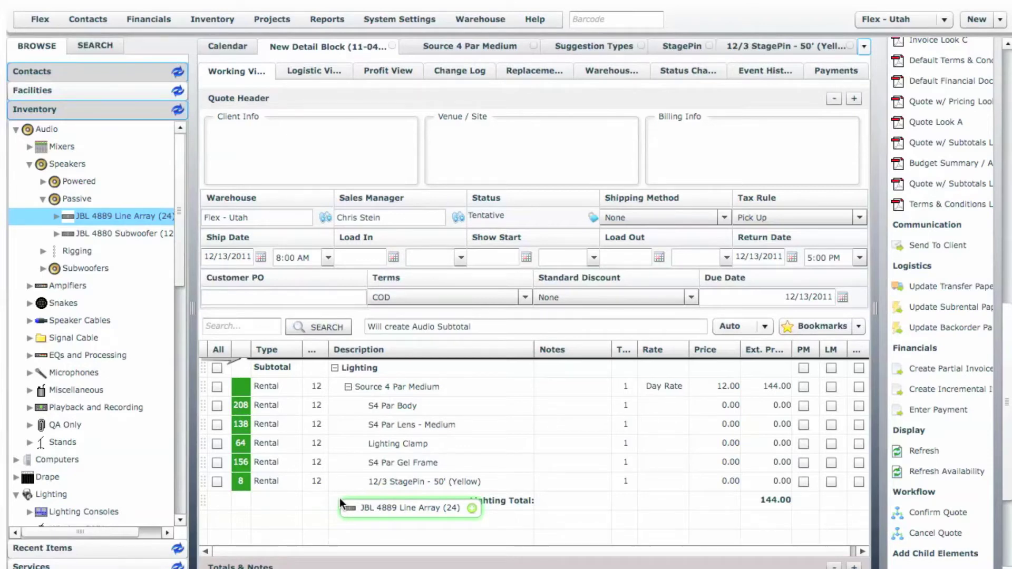
pyautogui.moveTo(340, 500); pyautogui.dragTo(339, 501)
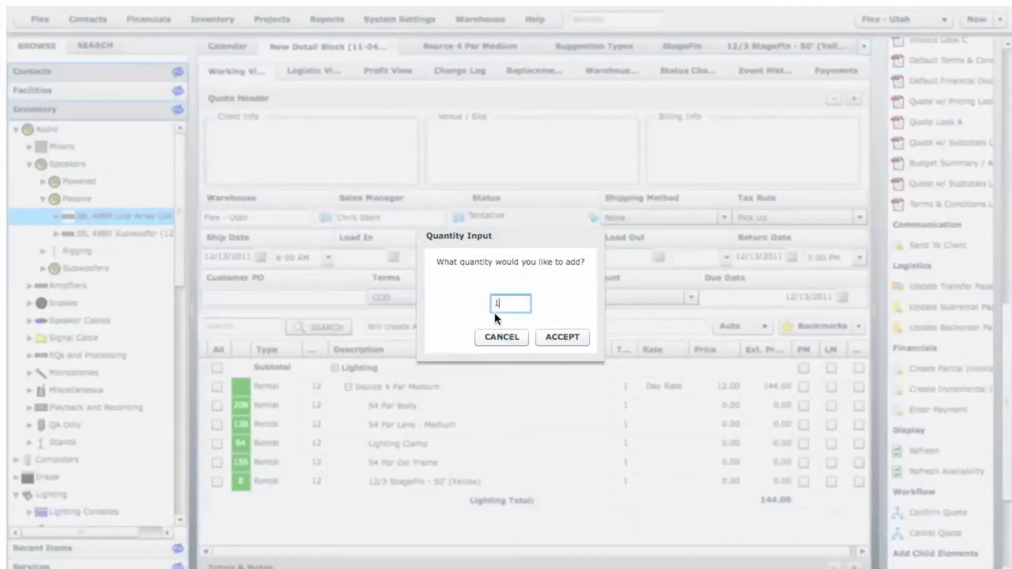
pyautogui.write('0')
pyautogui.click(570, 338)
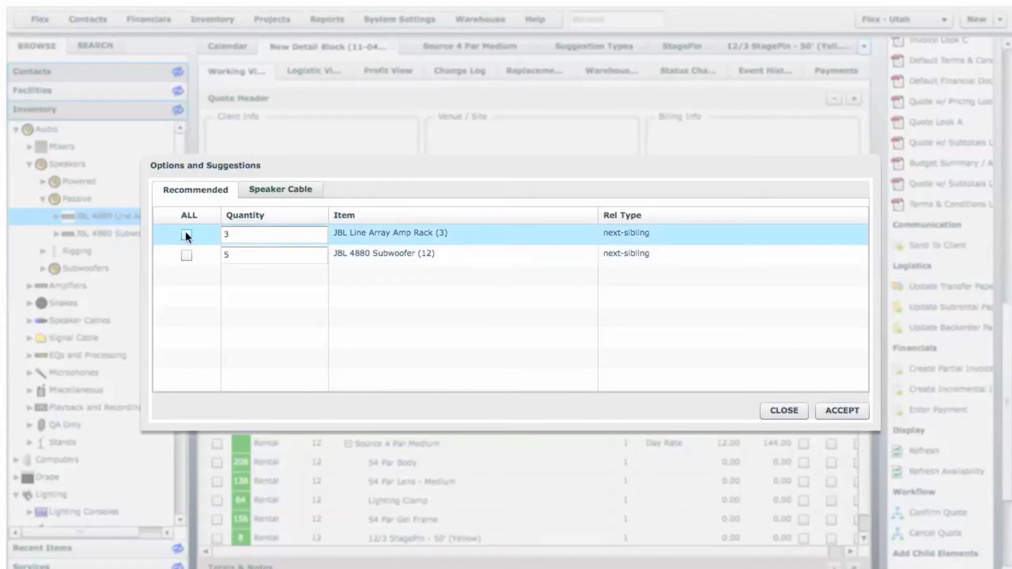
pyautogui.click(186, 234)
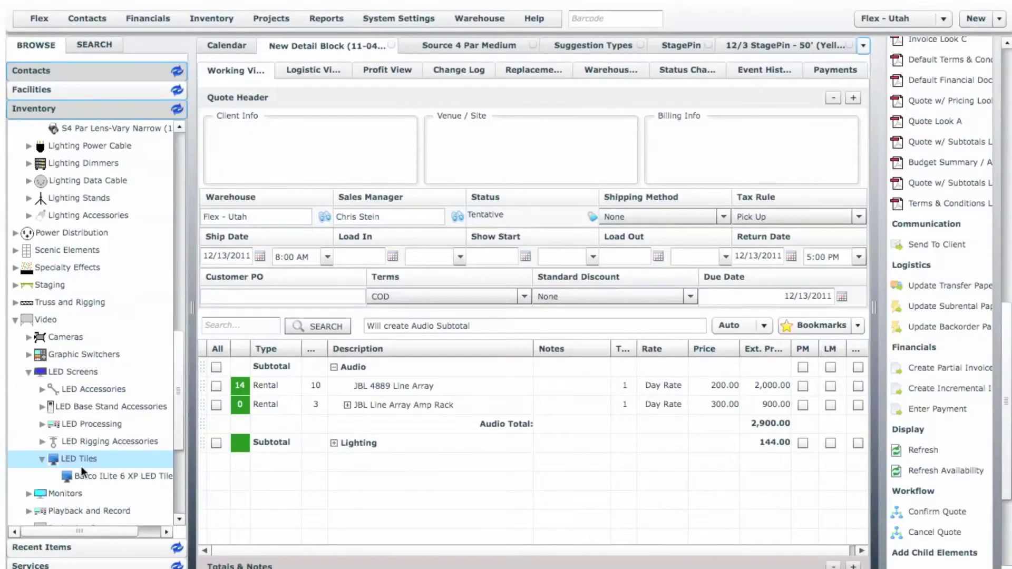
# - Add 40 Barco ILite 6 XP LED Tiles below the Lighting subtotal
pyautogui.moveTo(84, 474); pyautogui.dragTo(288, 499)
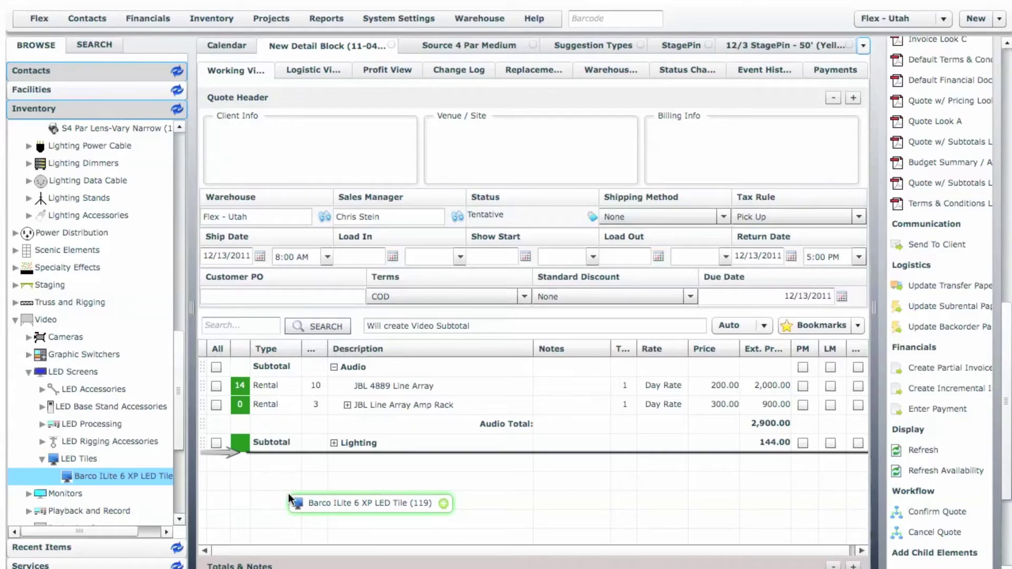
pyautogui.moveTo(288, 492); pyautogui.dragTo(287, 493)
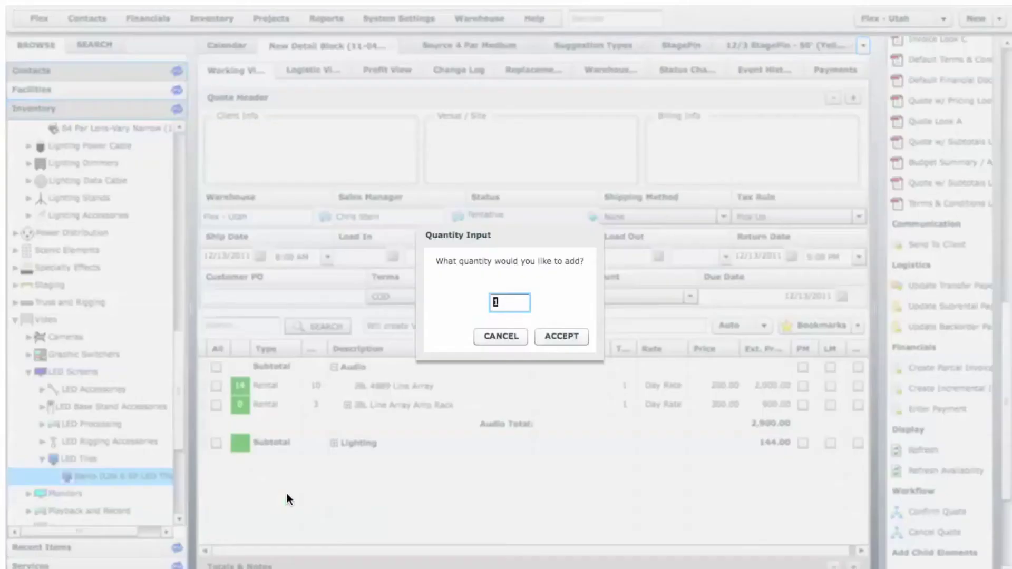
pyautogui.write('10')
pyautogui.click(559, 336)
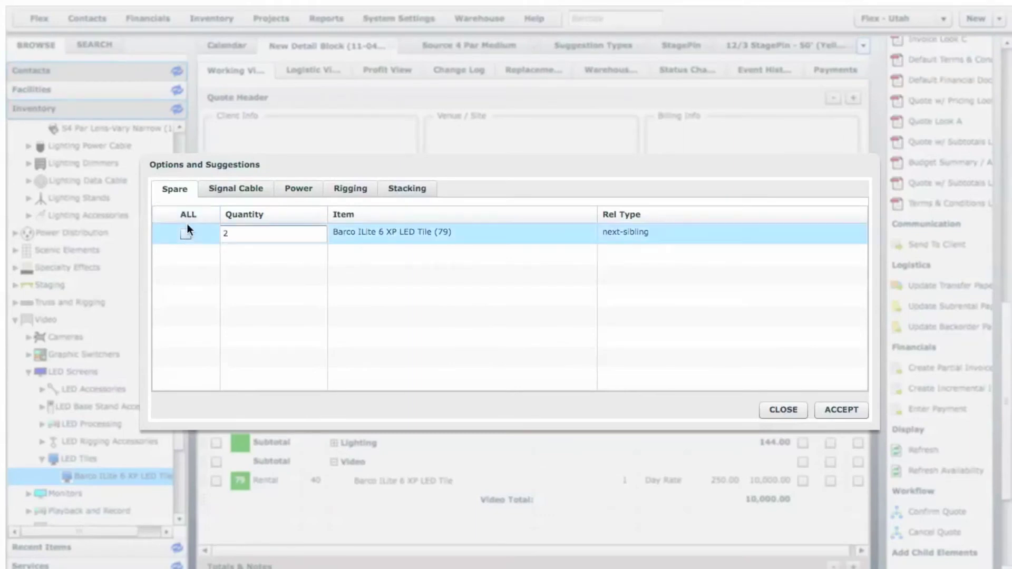
# - Include the suggested spare tiles, DVIM cable, DX-700 processor, power box, split adapter, rigging frame and double truss beam
pyautogui.click(184, 232)
pyautogui.click(237, 185)
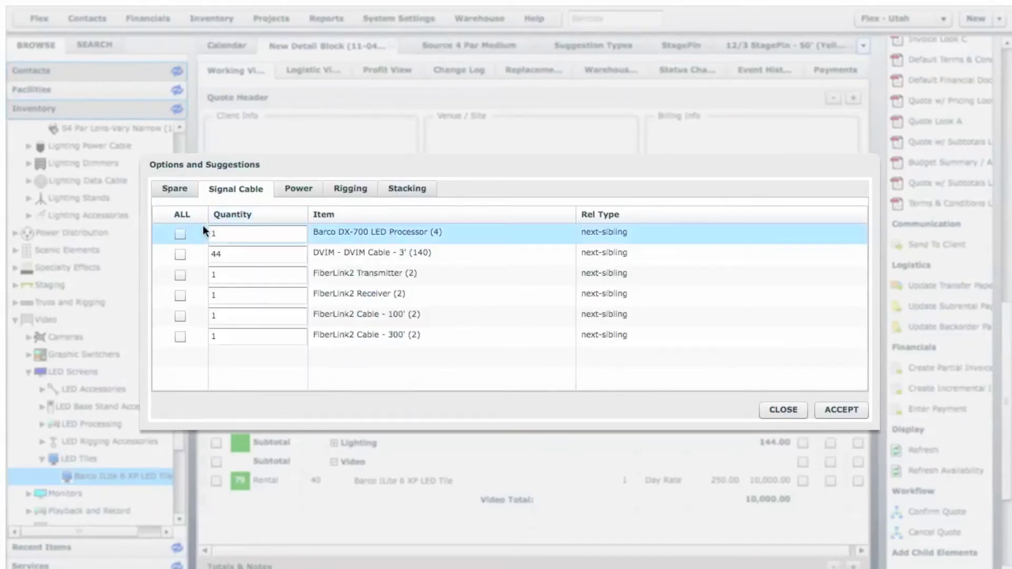
pyautogui.click(181, 252)
pyautogui.click(180, 235)
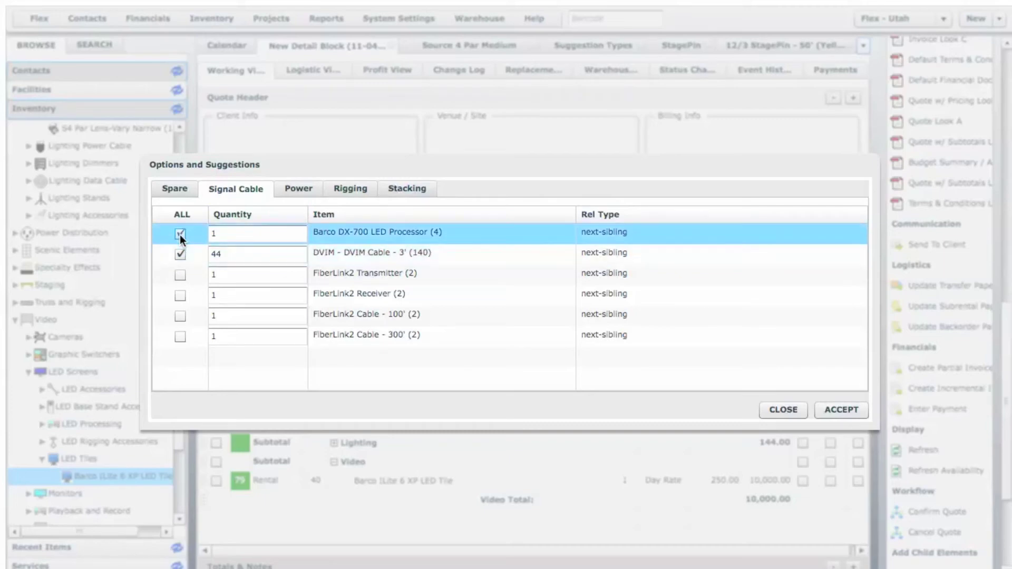
pyautogui.click(293, 193)
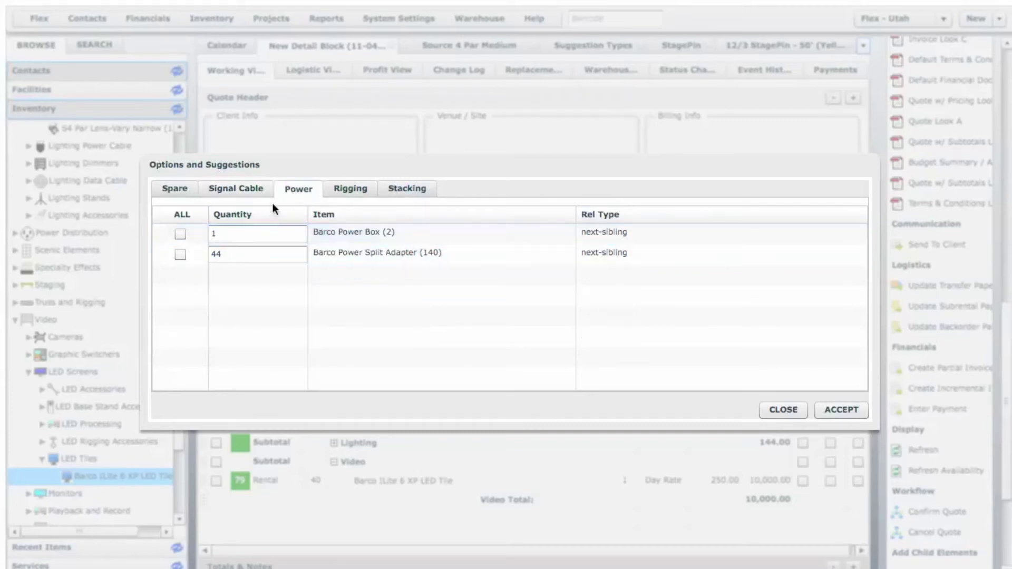
pyautogui.click(180, 235)
pyautogui.click(180, 254)
pyautogui.click(352, 189)
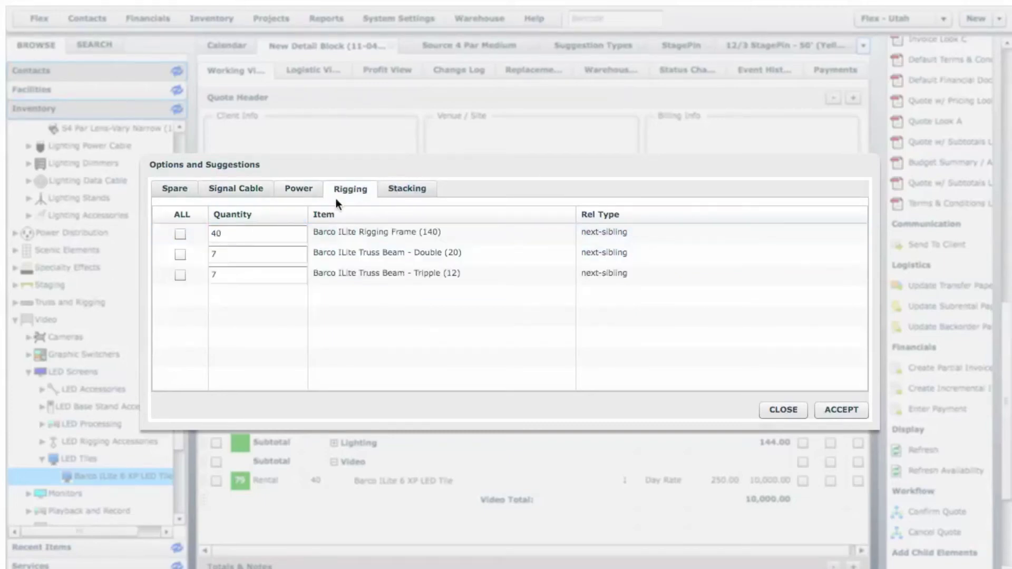
pyautogui.click(180, 232)
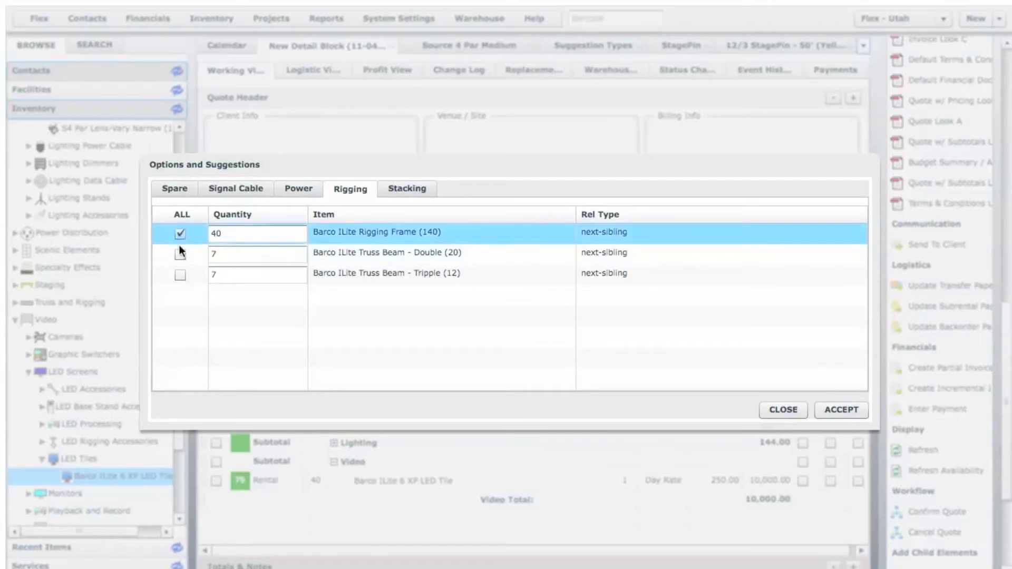
pyautogui.click(180, 253)
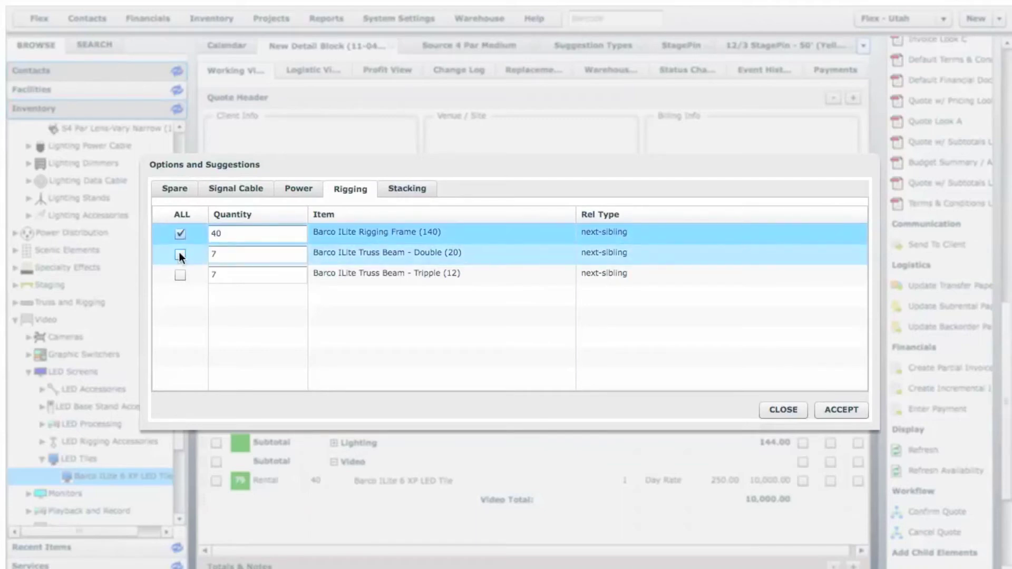
pyautogui.click(834, 410)
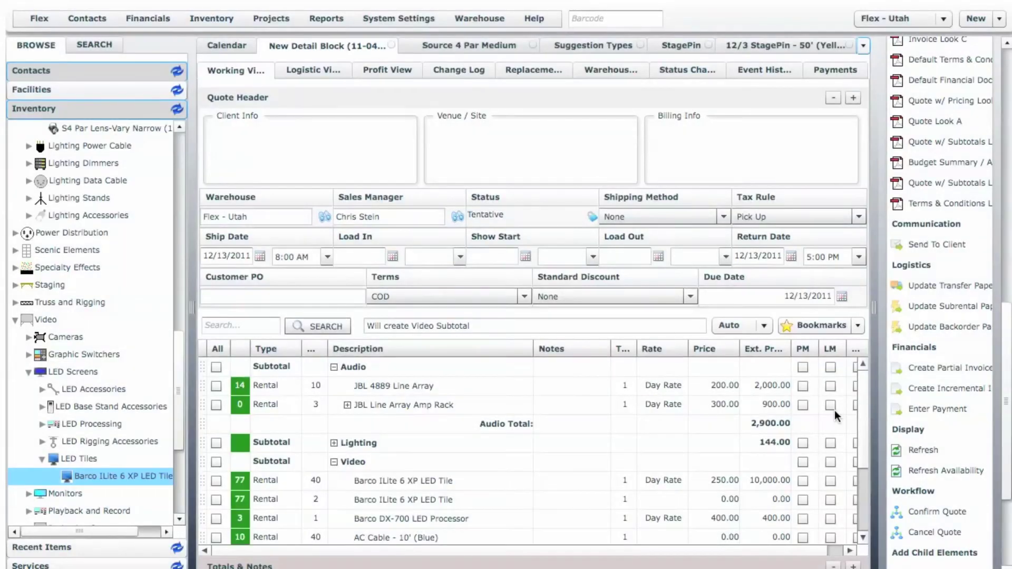
# - Jump to the Video bookmark, review its 10,650.00 total, and start bookmarking the Barco ILite 6 XP LED Tile line
pyautogui.click(857, 326)
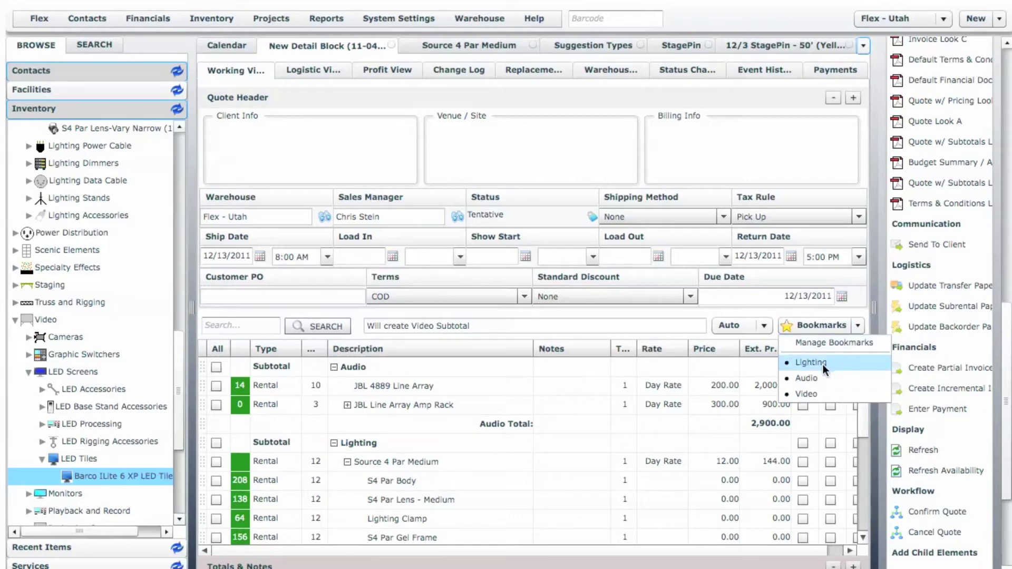
pyautogui.click(816, 396)
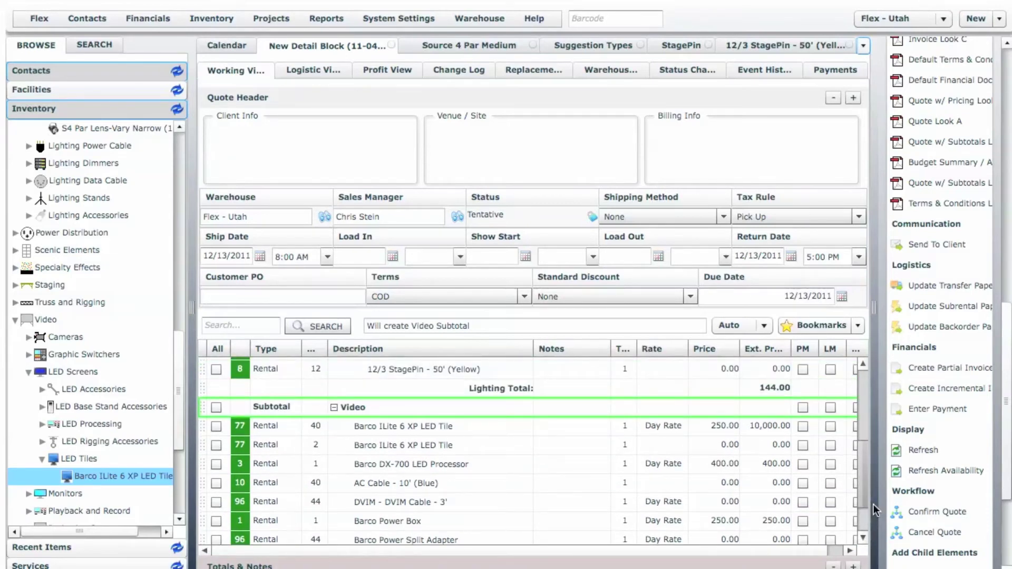
pyautogui.scroll(-2, 865, 526)
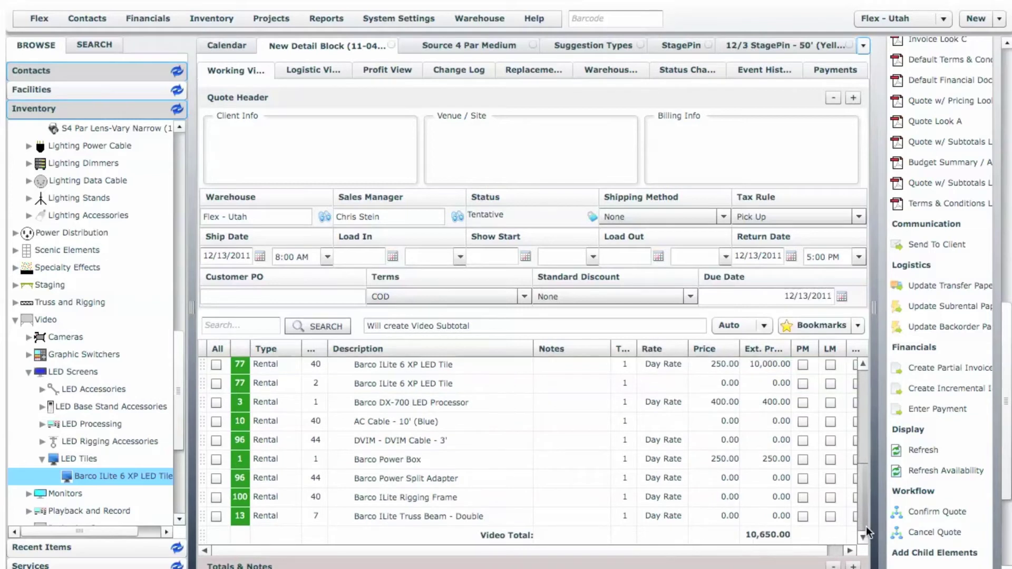
pyautogui.scroll(3, 867, 494)
pyautogui.scroll(1, 868, 495)
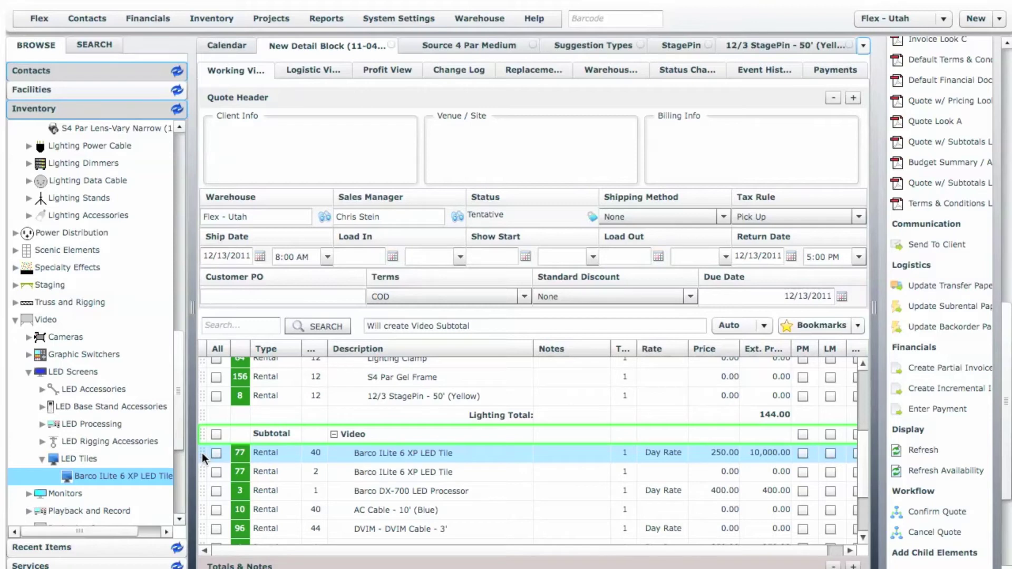
pyautogui.moveTo(202, 453); pyautogui.dragTo(805, 324)
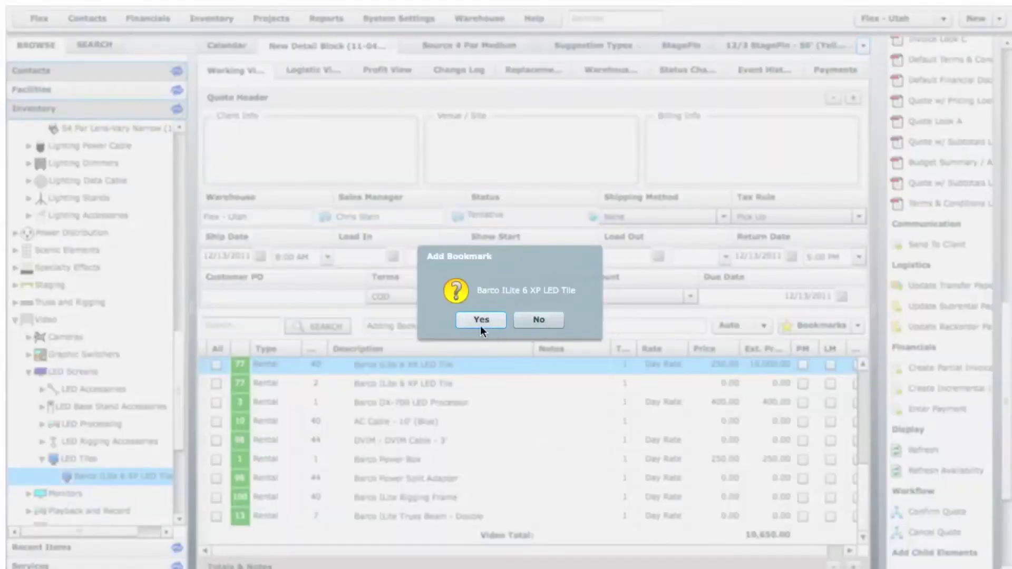
# - Bookmark the Barco ILite 6 XP LED Tile line and jump to it from the Bookmarks list
pyautogui.click(479, 321)
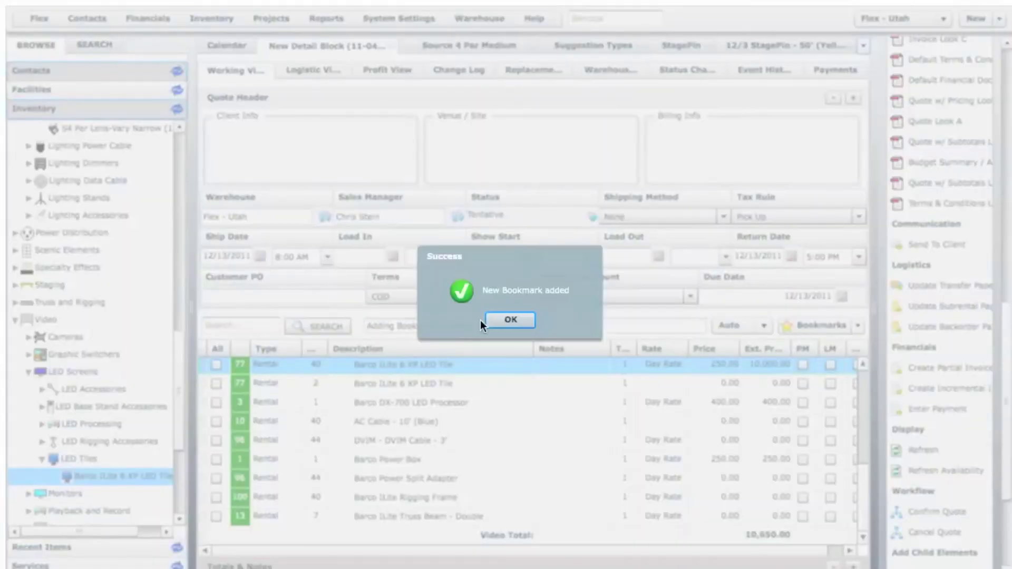
pyautogui.click(508, 318)
pyautogui.click(859, 320)
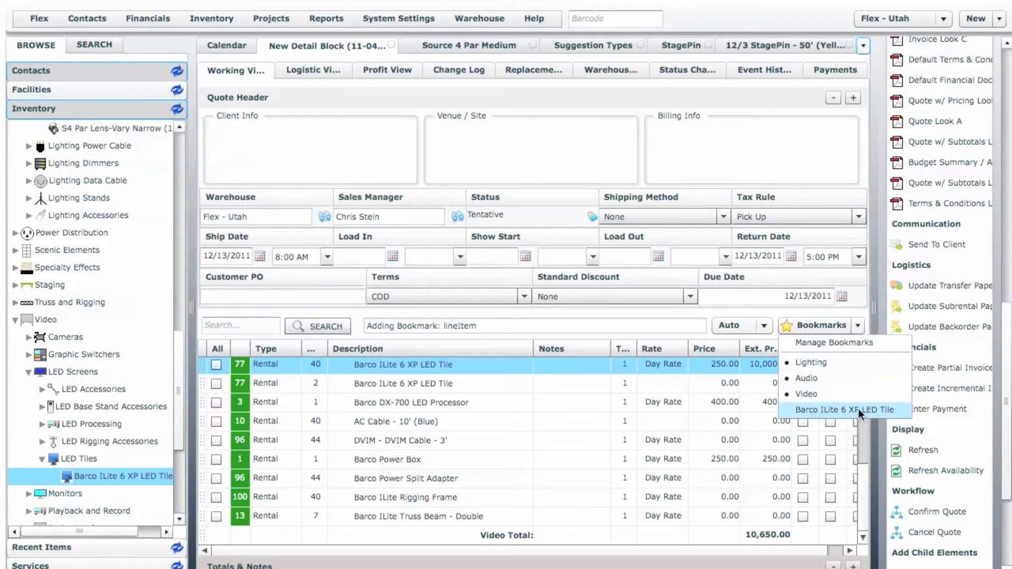
pyautogui.click(858, 409)
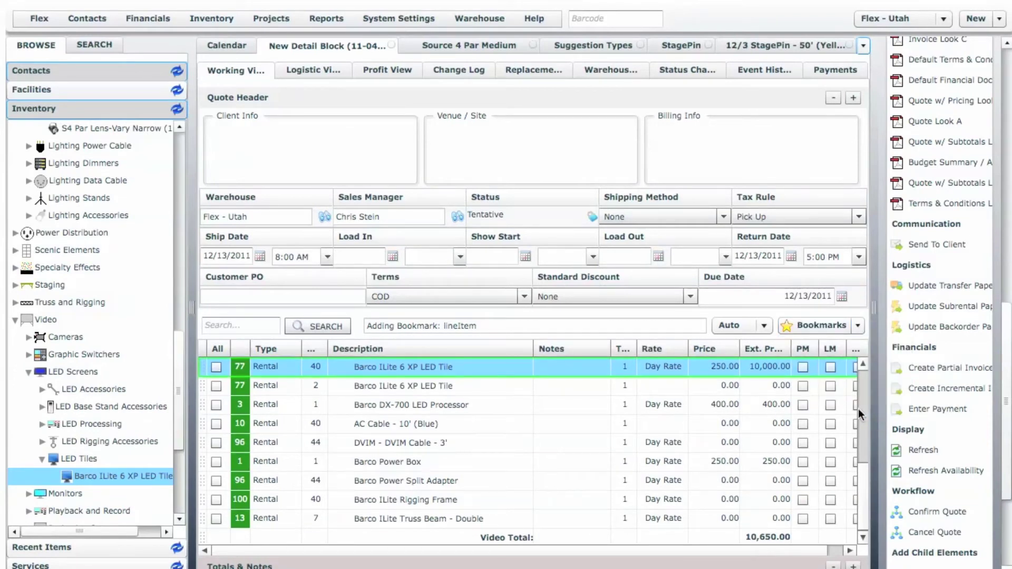
pyautogui.click(238, 323)
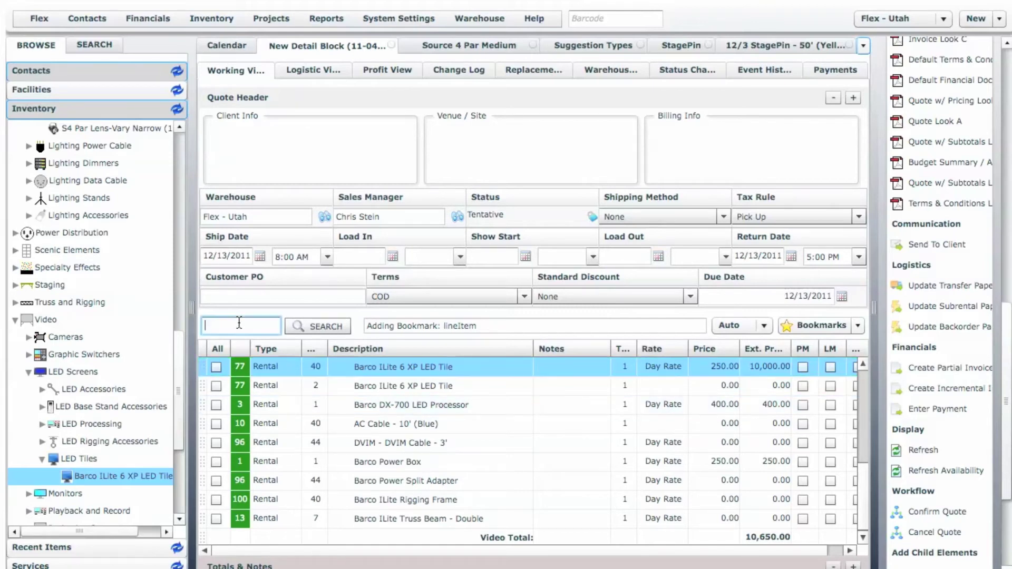
# - Search the quote for 'par' and step through to match 4 of 4, S4 Par Gel Frame
pyautogui.write('par')
pyautogui.click(294, 327)
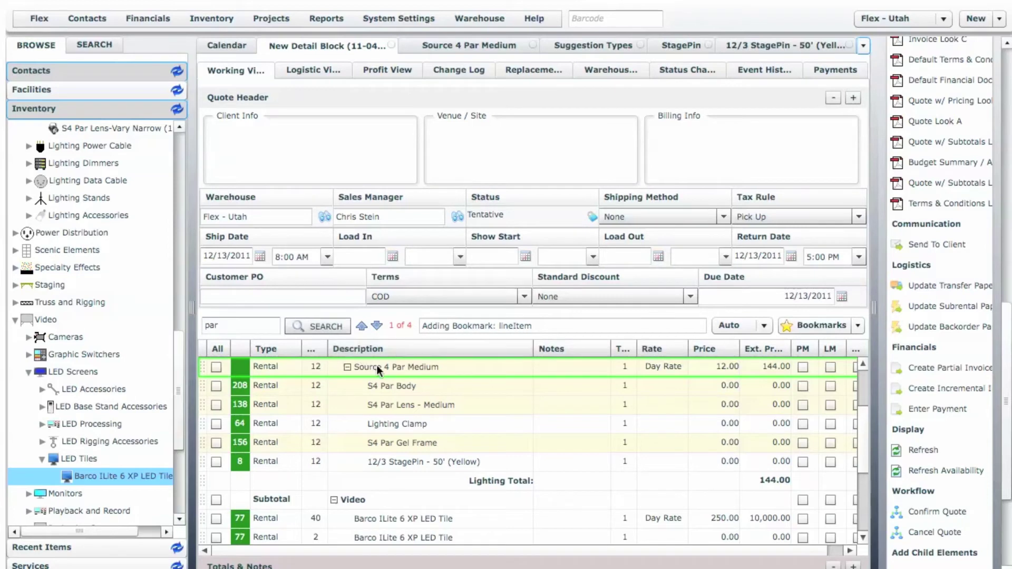
pyautogui.click(376, 326)
pyautogui.click(376, 326)
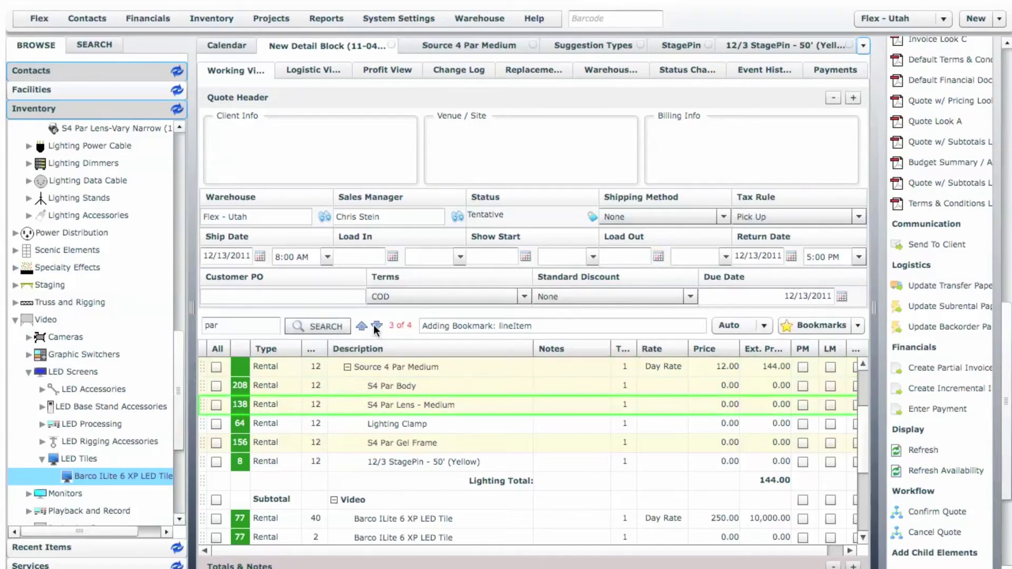
pyautogui.click(377, 327)
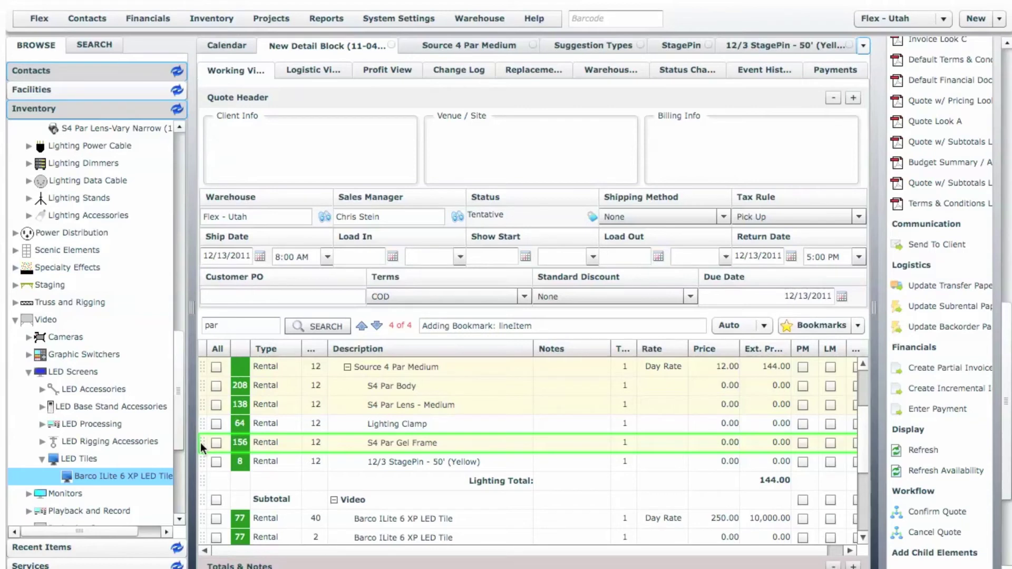
pyautogui.moveTo(201, 442)
pyautogui.mouseDown()
pyautogui.moveTo(201, 395)
pyautogui.moveTo(203, 470)
pyautogui.moveTo(213, 447)
pyautogui.moveTo(185, 444)
pyautogui.mouseUp()
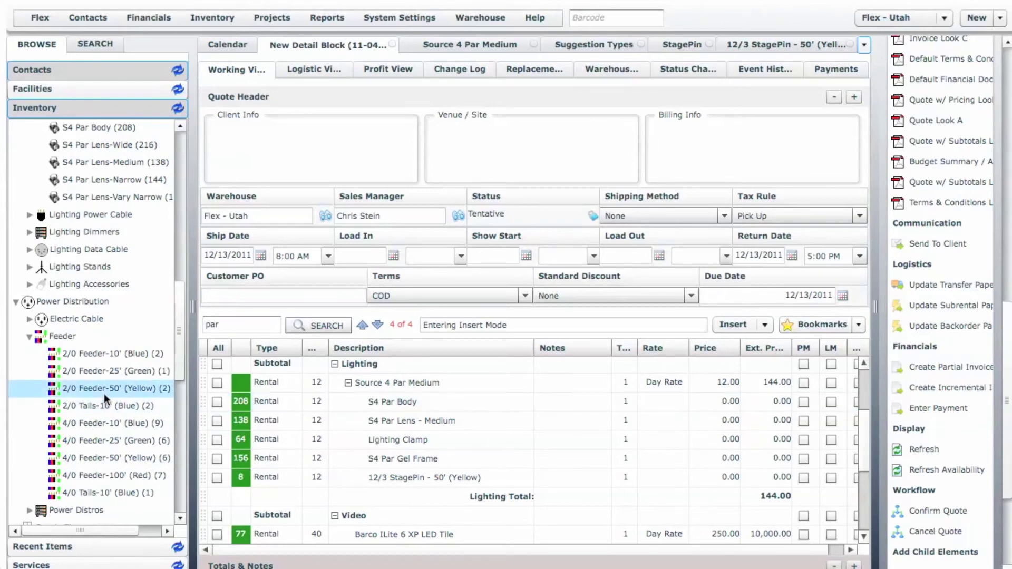
# - Insert one 2/0 Tails - 10' (Blue) and a 2/0 Feeder - 50' (Yellow) into the Lighting section
pyautogui.moveTo(84, 404); pyautogui.dragTo(555, 492)
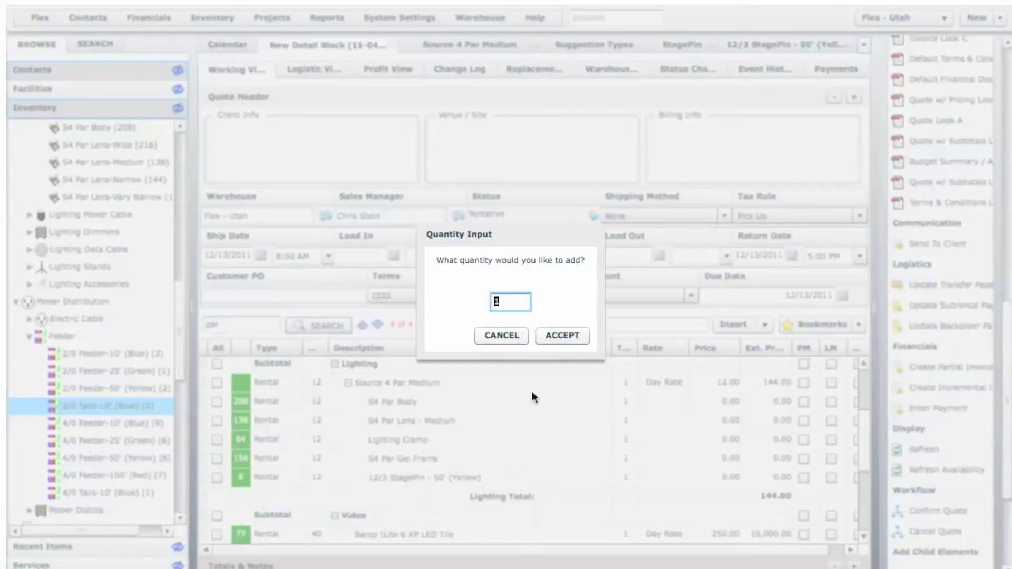
pyautogui.click(559, 341)
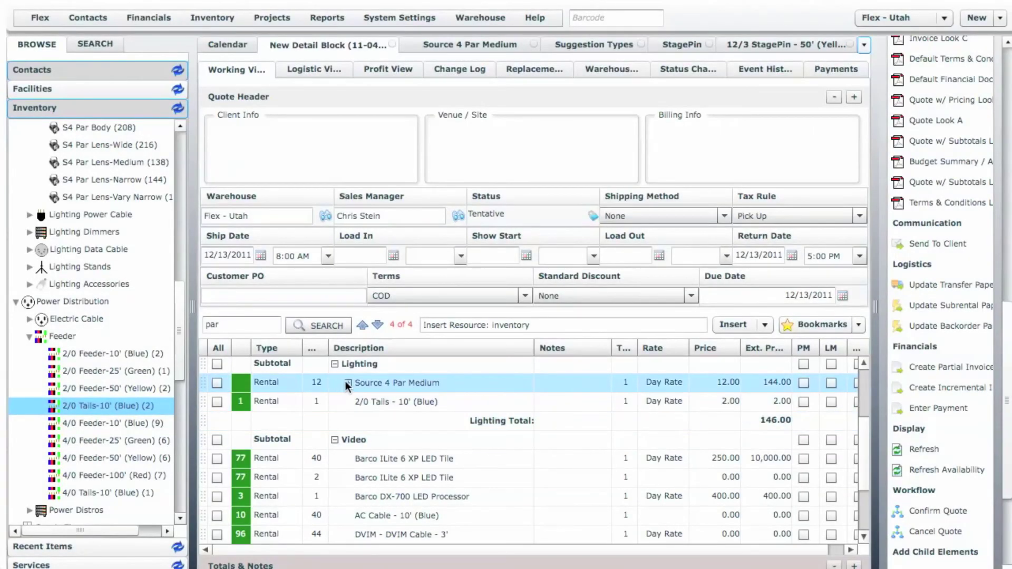
pyautogui.click(346, 382)
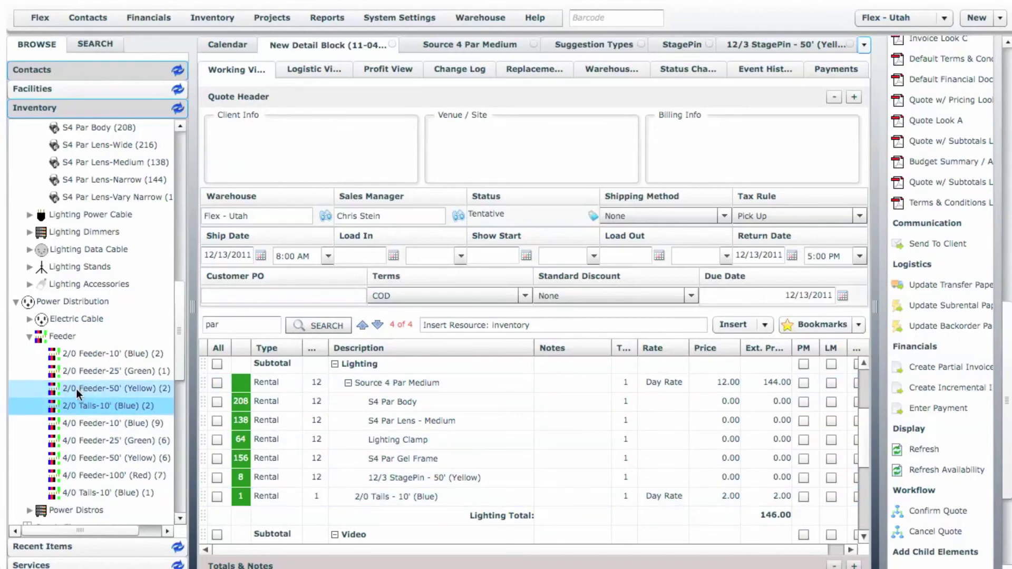
pyautogui.moveTo(76, 388); pyautogui.dragTo(408, 488)
# - Accept the quantity for the 2/0 Feeder - 50' (Yellow) so Lighting totals 152.00
pyautogui.click(577, 334)
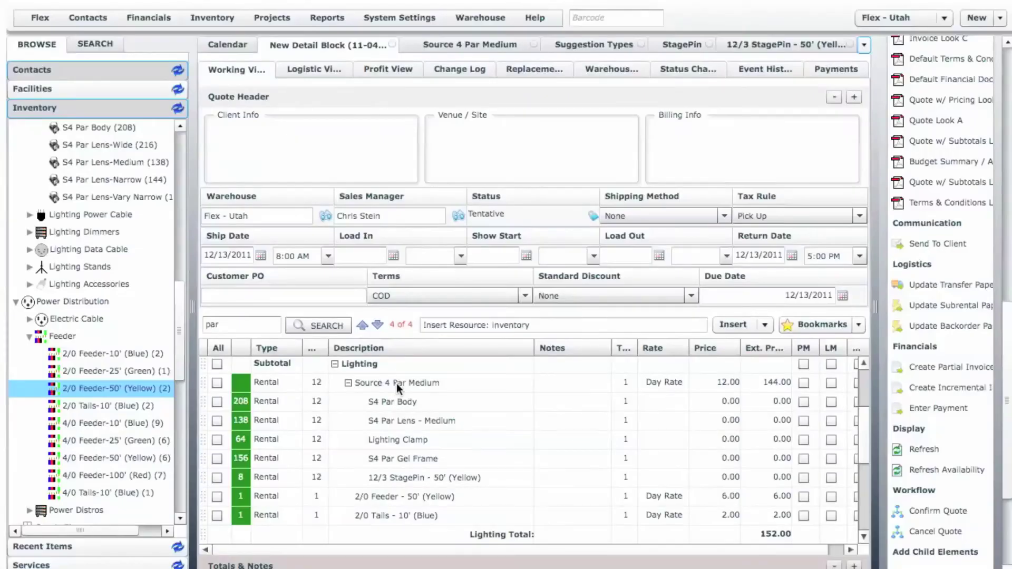
# - Insert a note line below Source 4 Par Medium reading 'This is a very long descriptive note.'
pyautogui.rightClick(396, 400)
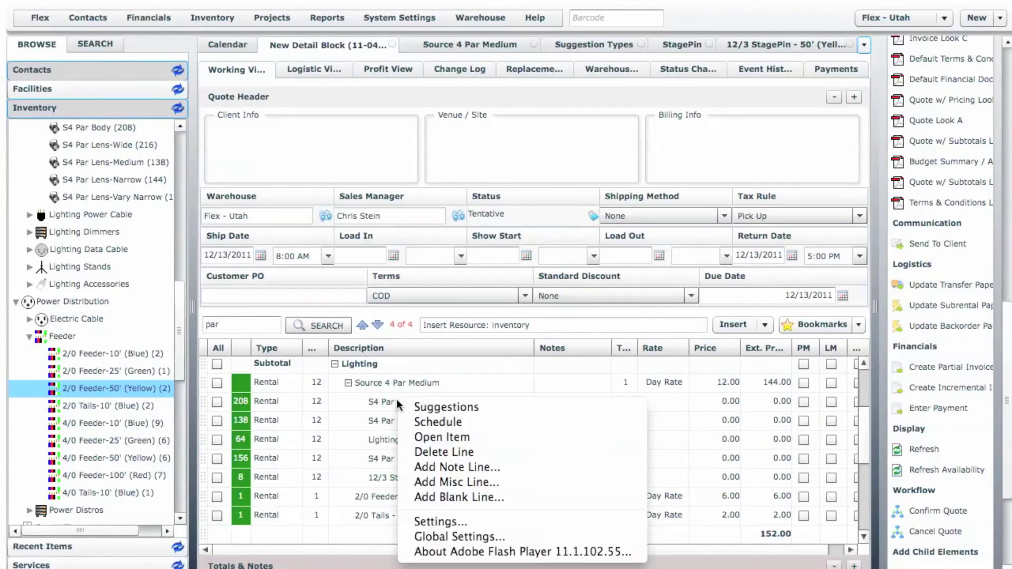
pyautogui.click(443, 467)
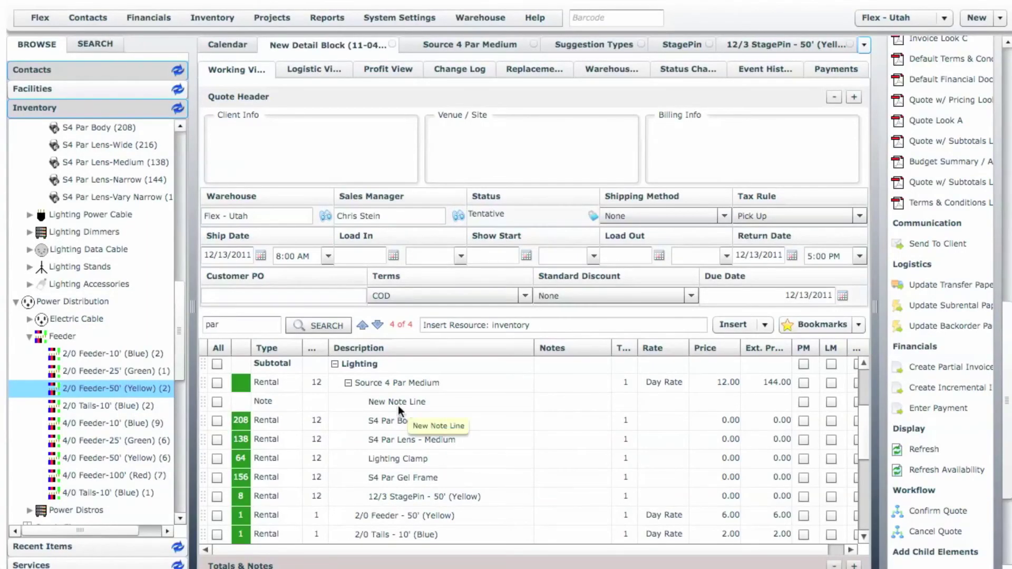
pyautogui.click(399, 403)
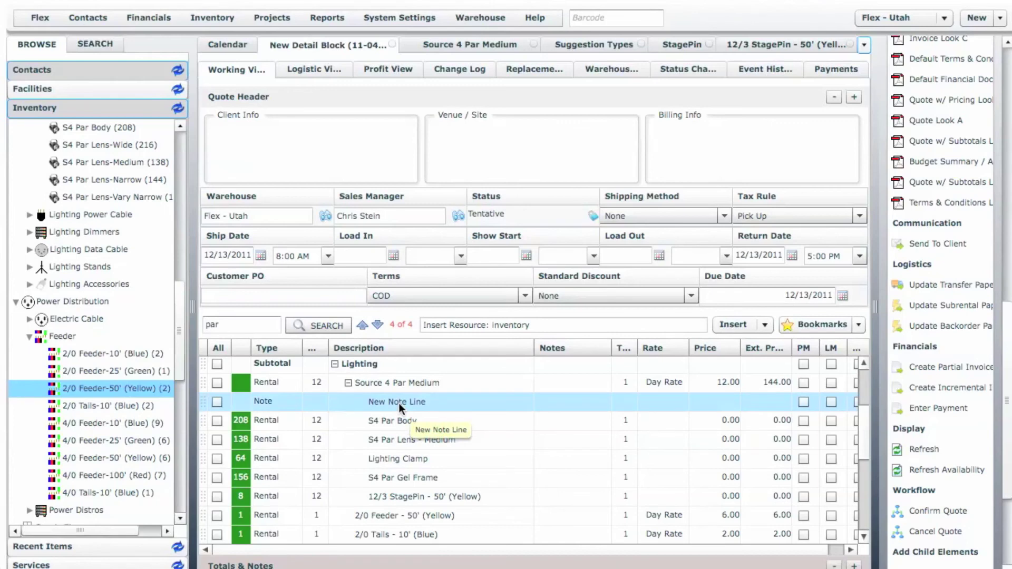
pyautogui.click(399, 403)
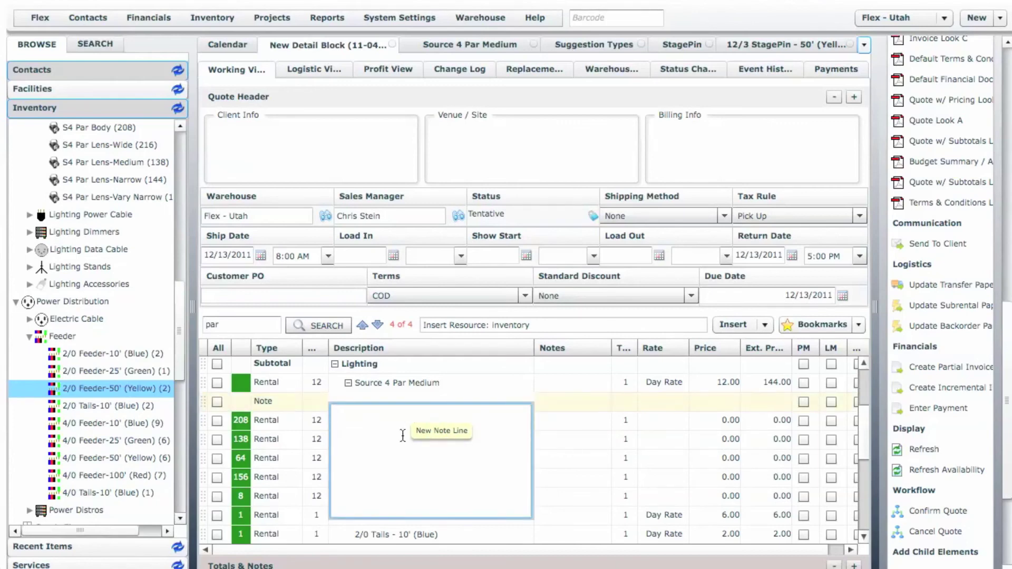
pyautogui.write('This is a very long descript')
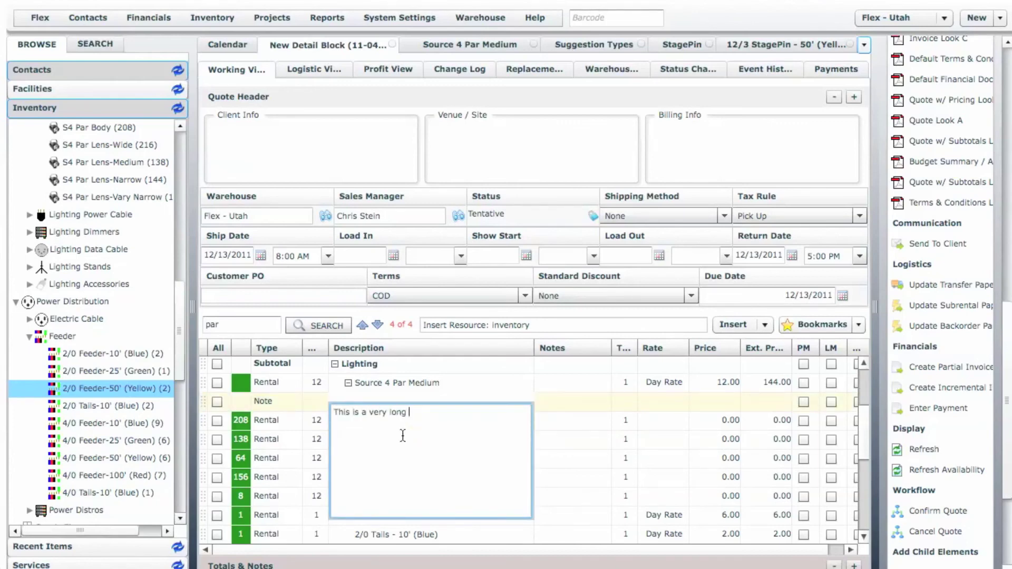
pyautogui.write('ive note.')
pyautogui.press('Return')
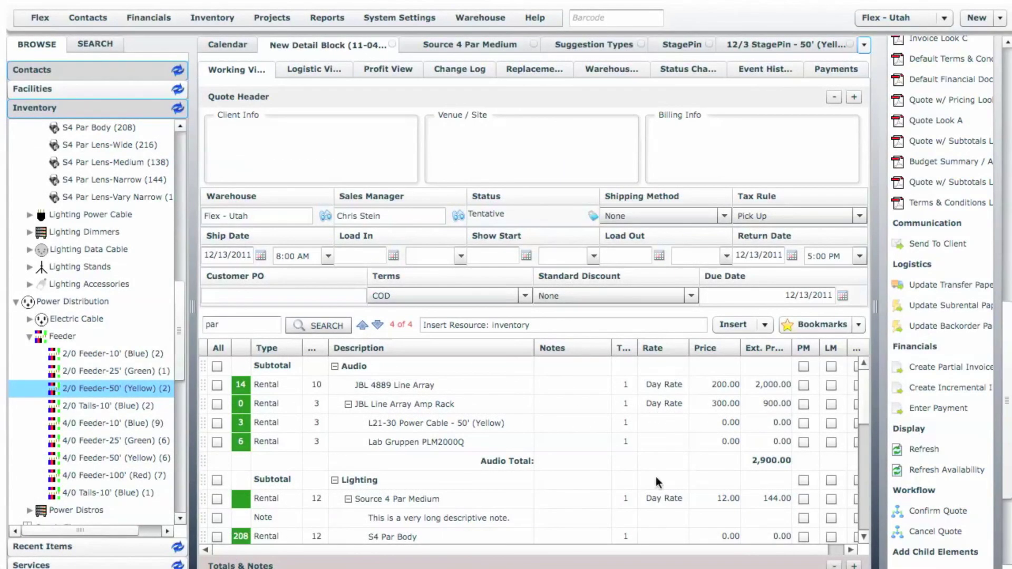
# - Add a 10% subtotal discount under the 2,900.00 Audio total
pyautogui.rightClick(762, 460)
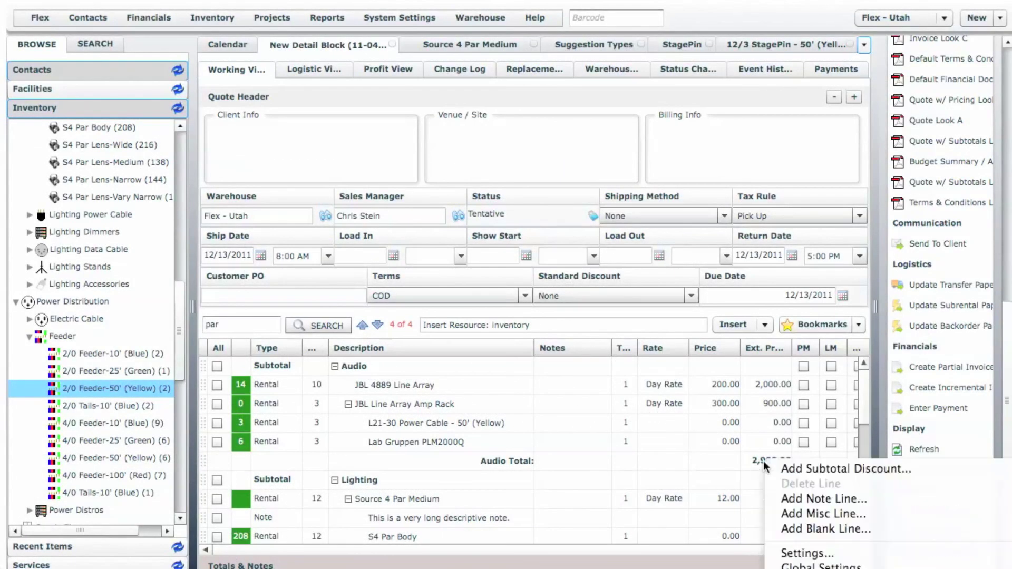
pyautogui.click(792, 469)
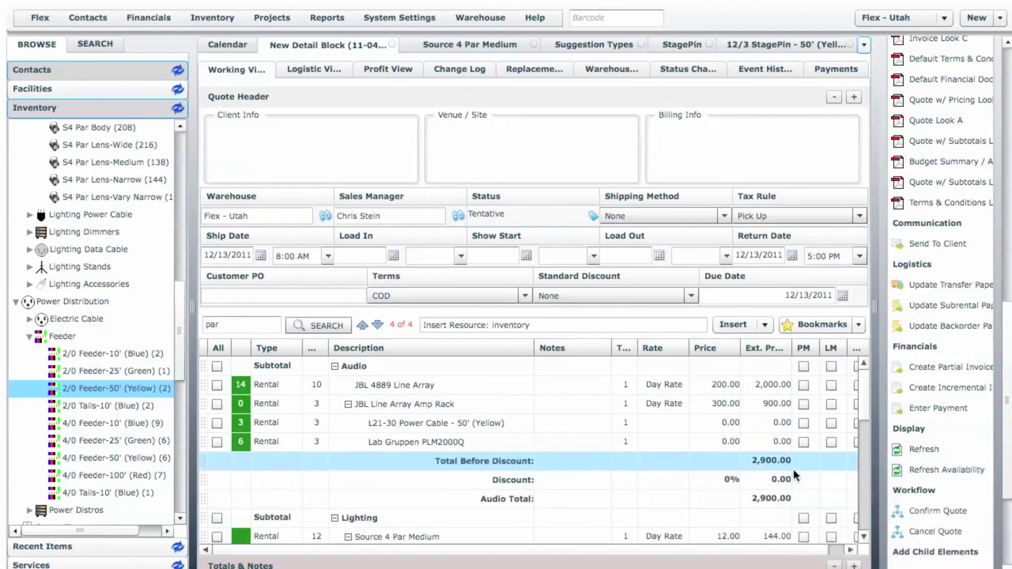
pyautogui.click(727, 481)
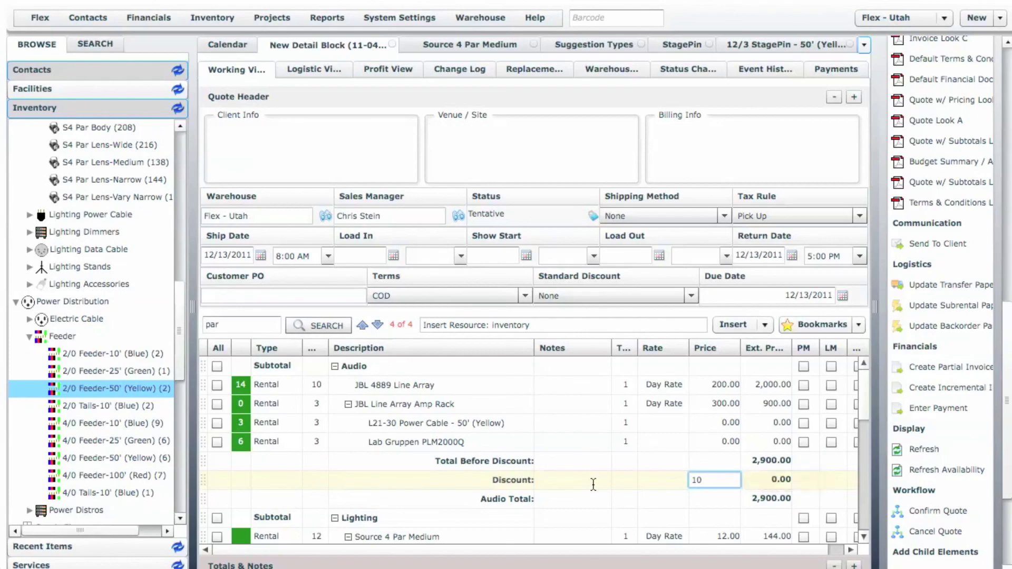
pyautogui.press('Return')
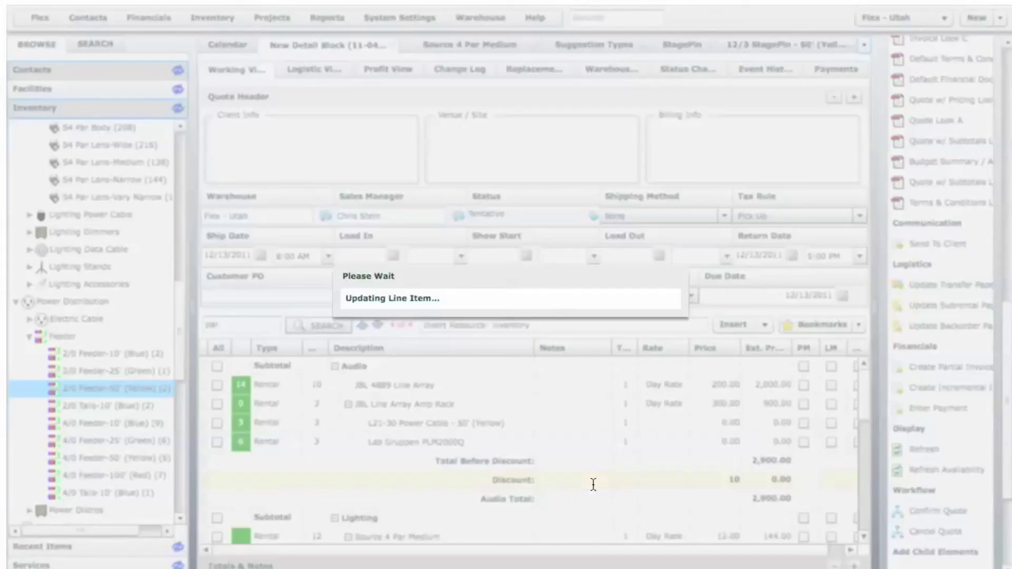